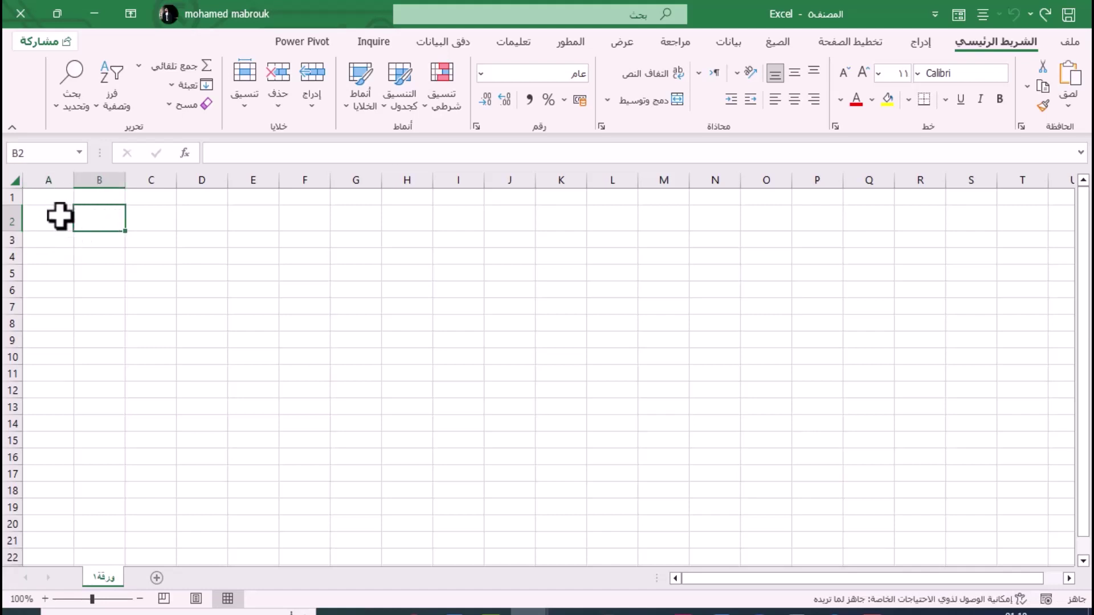
Type an Arabic first name into cell A2, then select B2 and D2
{"action": "left_click", "coordinate": [60, 215]}
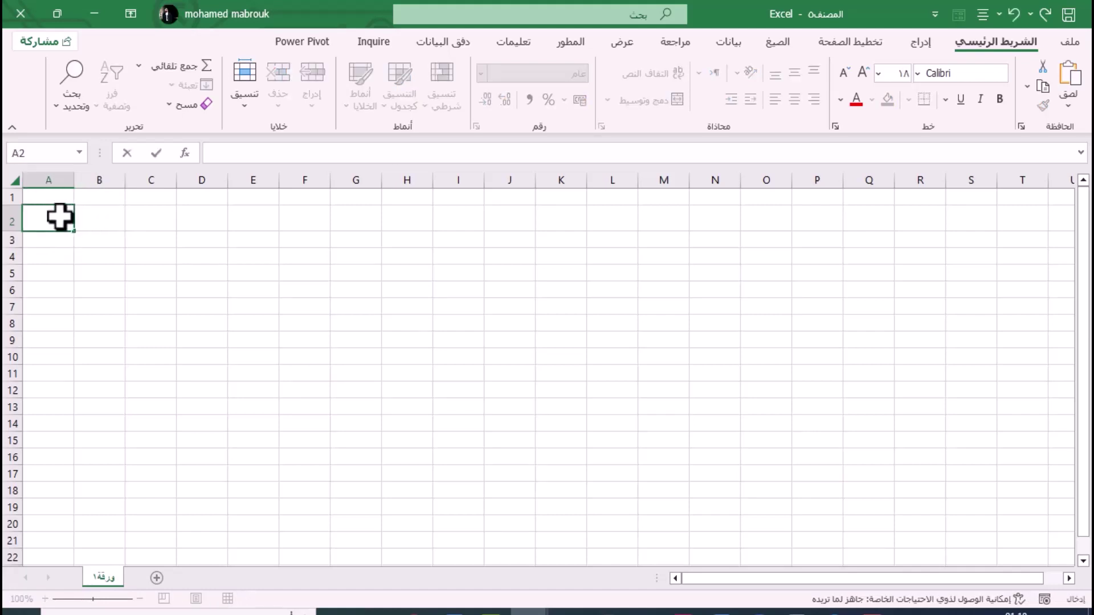
{"action": "type", "text": "احمد"}
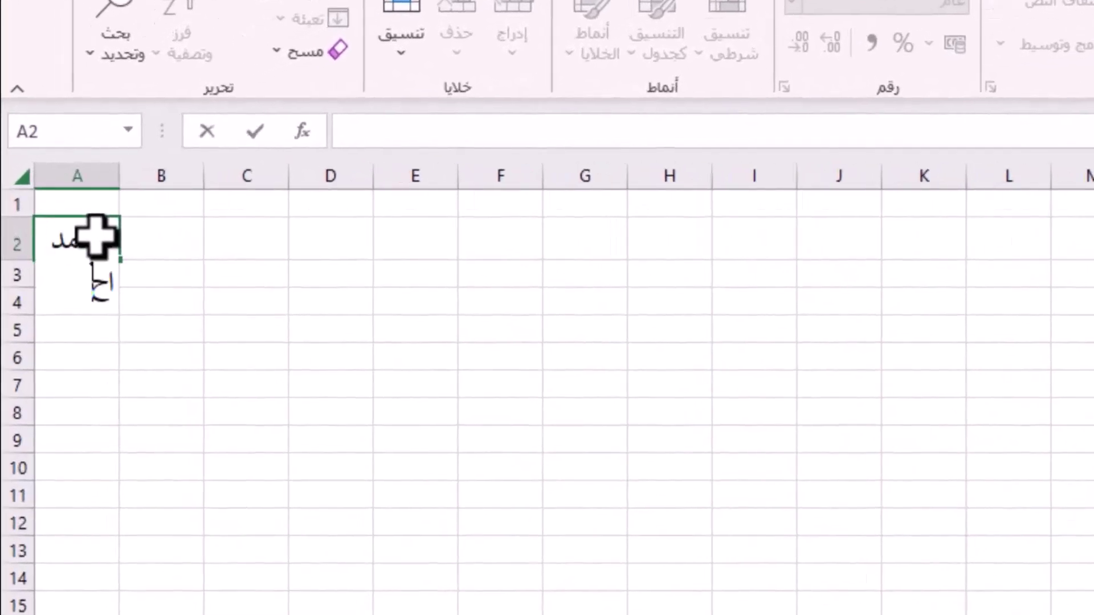
{"action": "key", "text": "Return"}
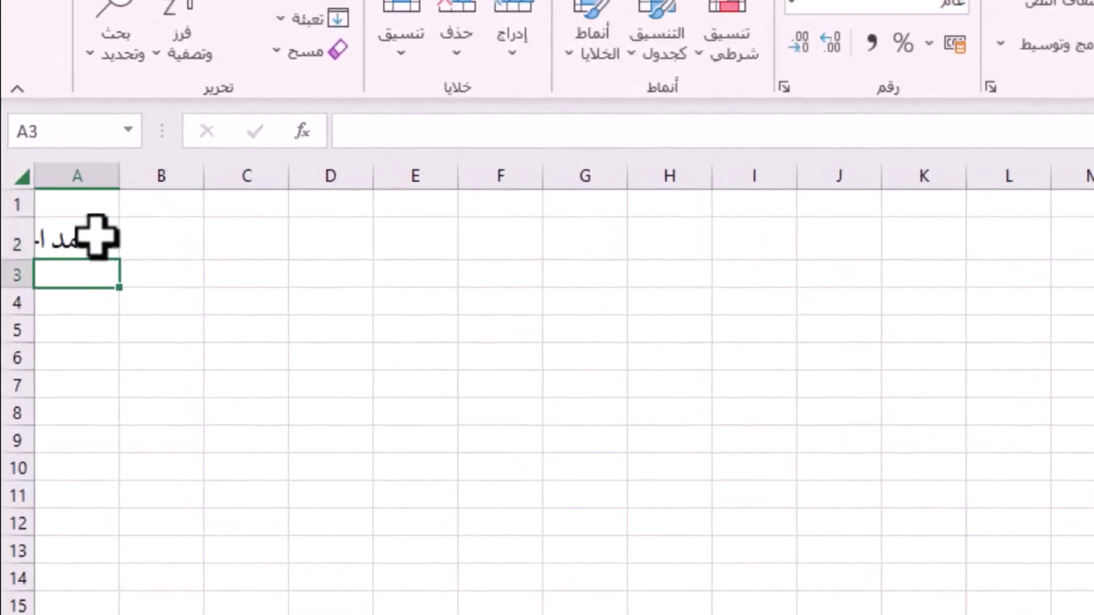
{"action": "left_click", "coordinate": [96, 236]}
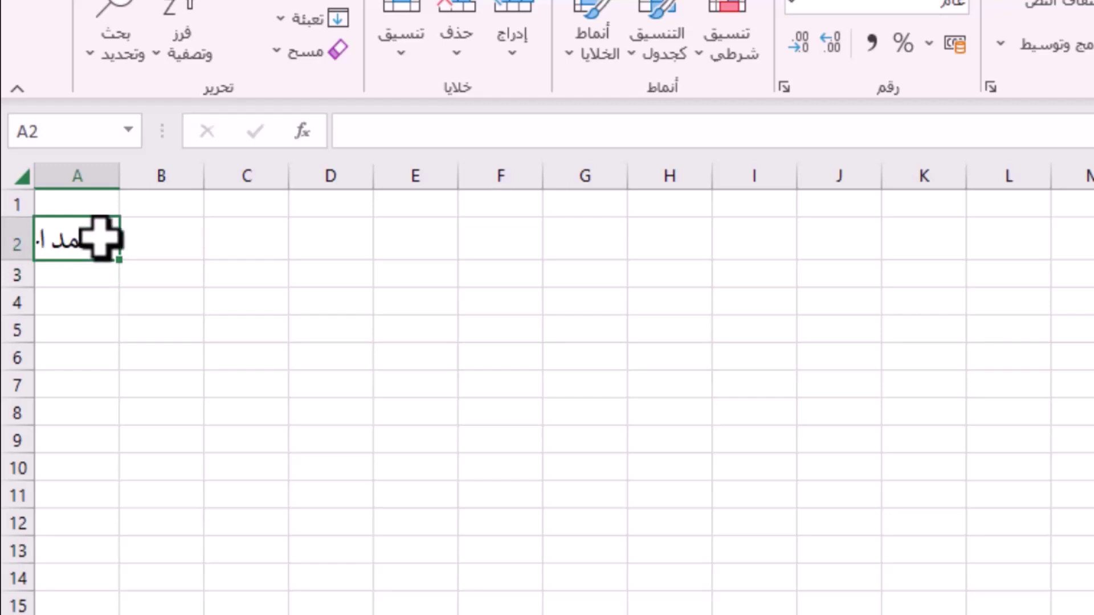
{"action": "left_click", "coordinate": [173, 251]}
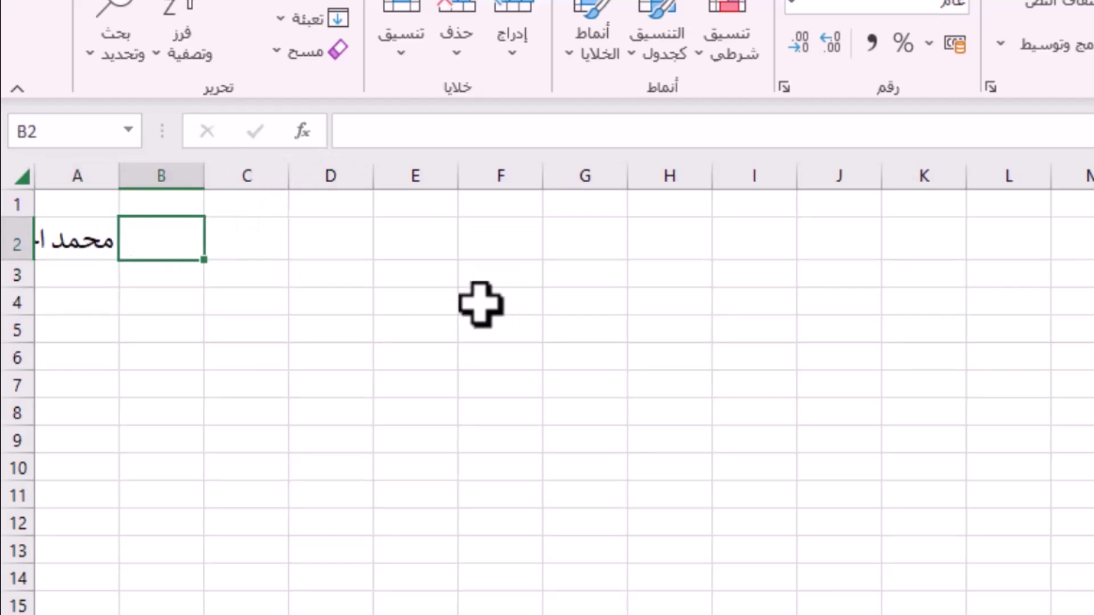
{"action": "left_click", "coordinate": [266, 248]}
{"action": "left_click", "coordinate": [342, 244]}
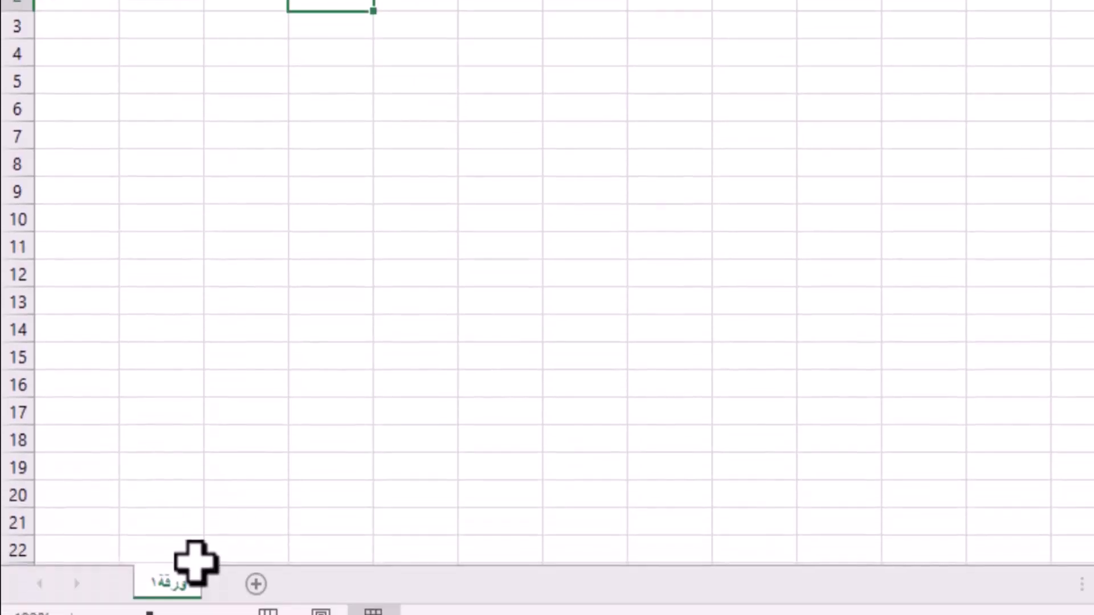
Use View Code on the sheet tab to open the sheet's code window
{"action": "right_click", "coordinate": [159, 555]}
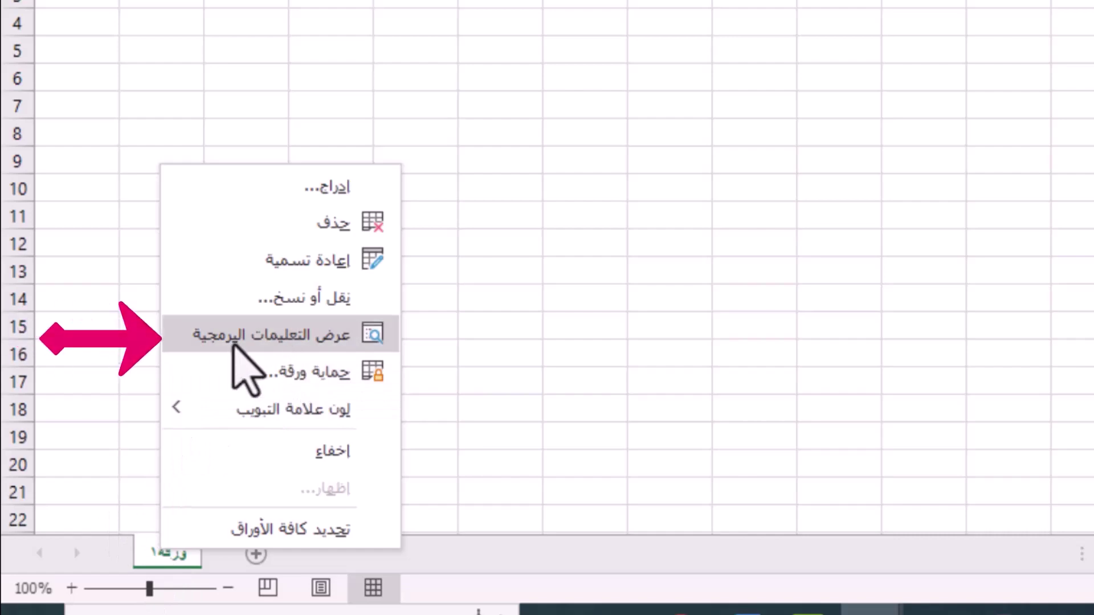
{"action": "left_click", "coordinate": [302, 336]}
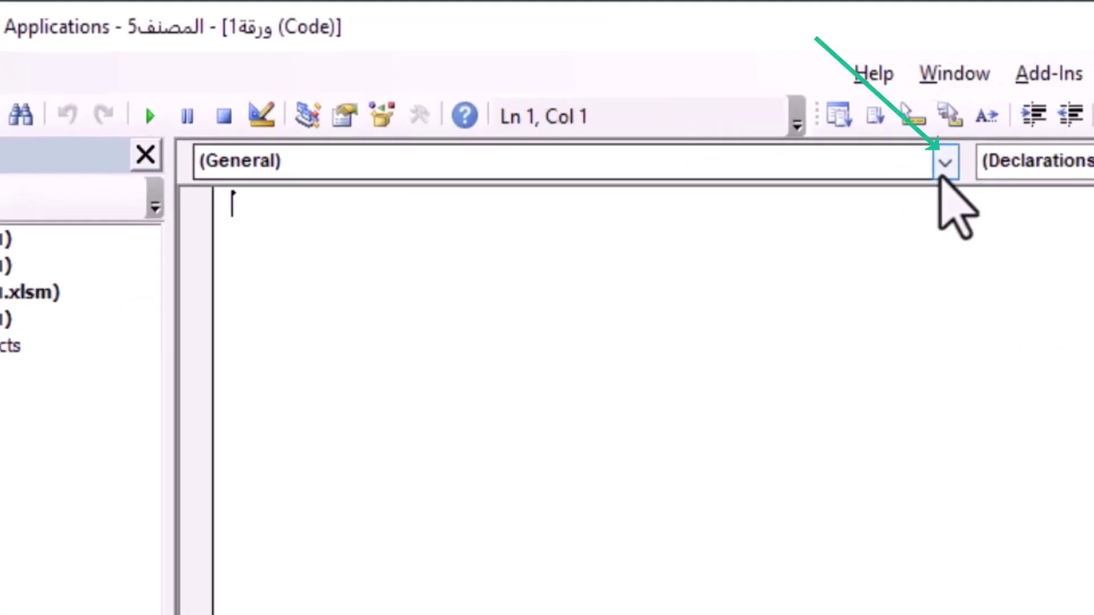
Create a Worksheet_SelectionChange handler containing Cells.EntireColumn.AutoFit in the sheet's code
{"action": "left_click", "coordinate": [611, 81]}
{"action": "left_click", "coordinate": [513, 219]}
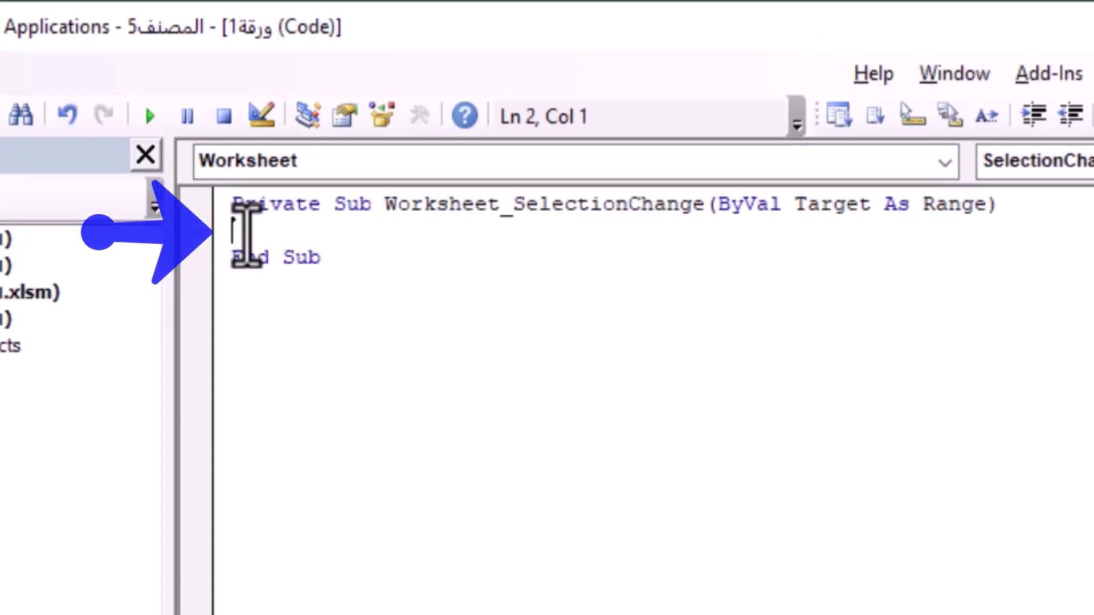
{"action": "type", "text": "Cells.EntireColumn.AutoFit"}
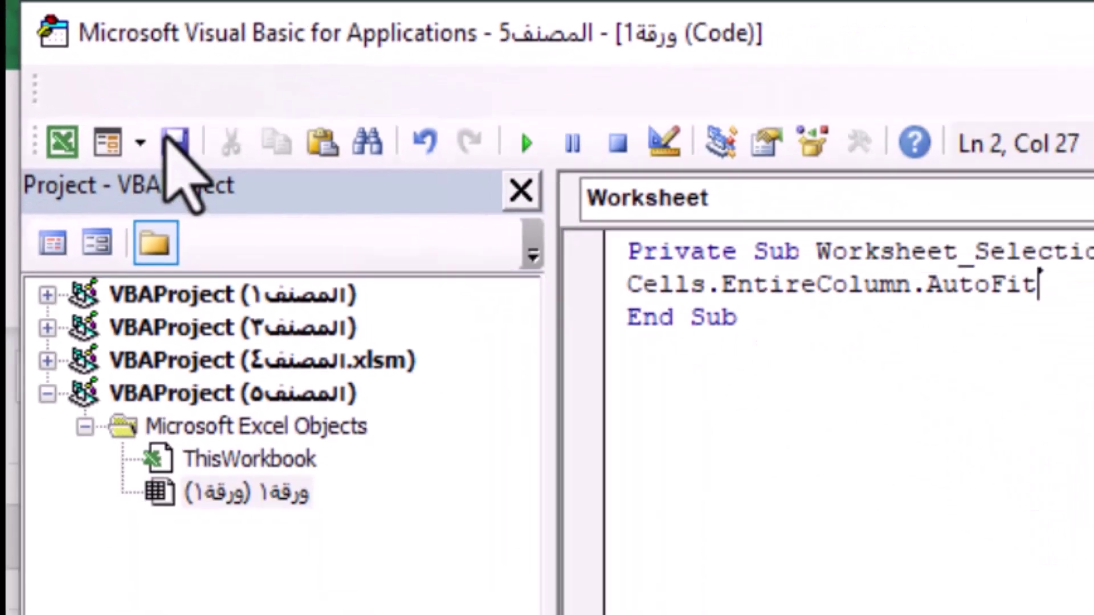
{"action": "left_click", "coordinate": [166, 137]}
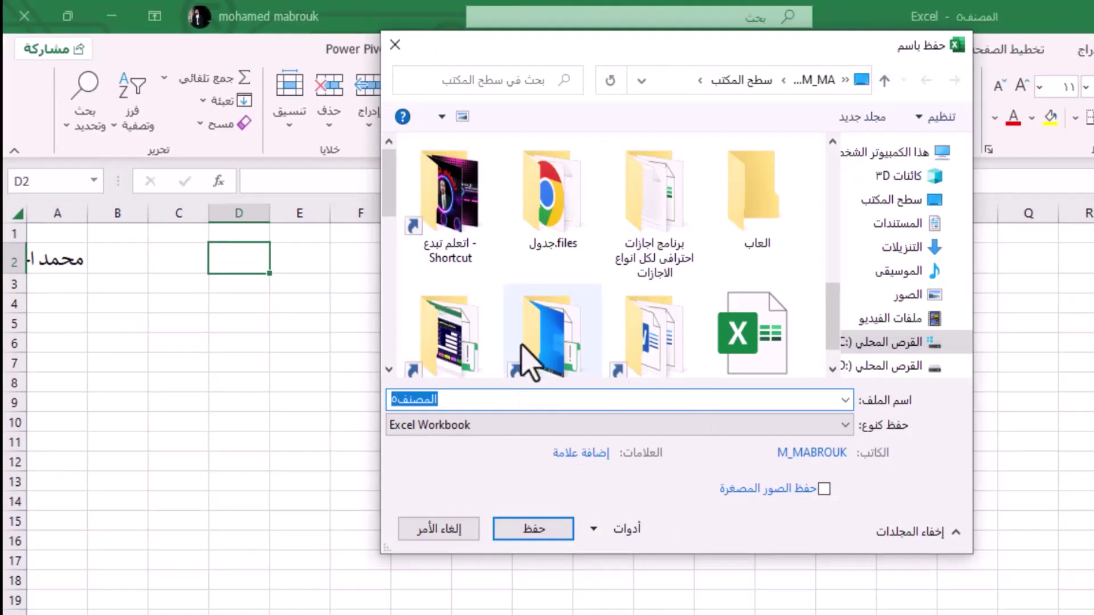
Save the workbook to the Desktop as an Excel Macro-Enabled Workbook (.xlsm) and close the VBA editor
{"action": "left_click", "coordinate": [896, 208]}
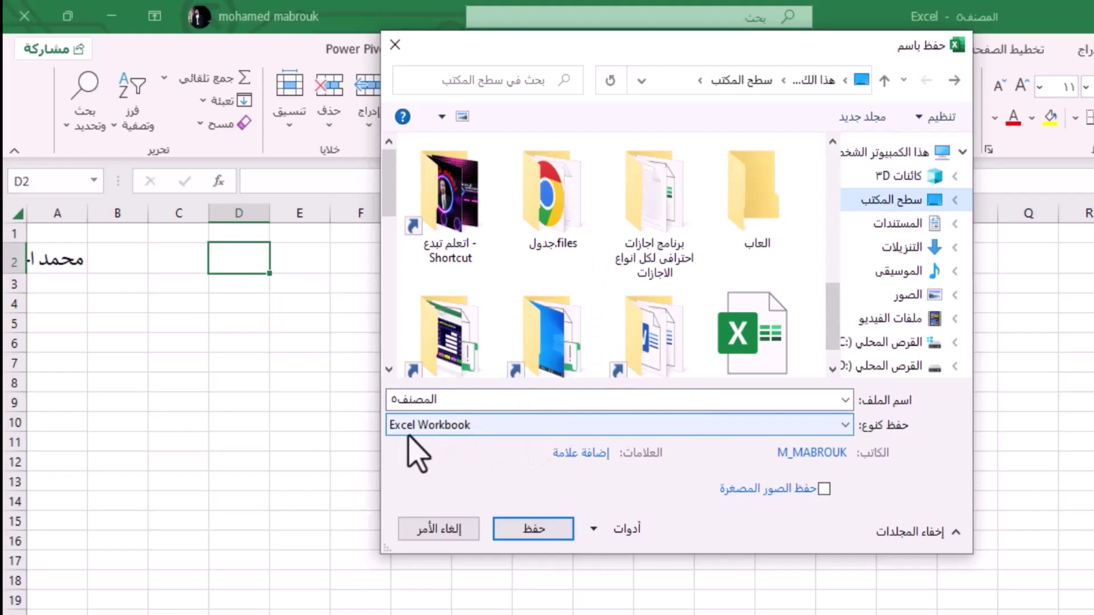
{"action": "left_click", "coordinate": [492, 431]}
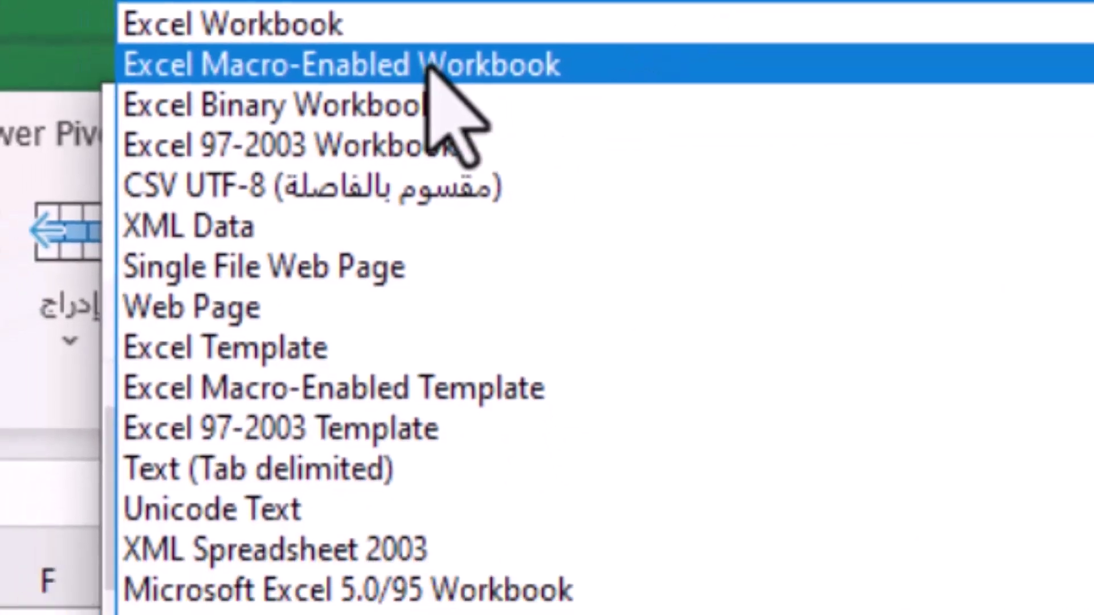
{"action": "left_click", "coordinate": [433, 76]}
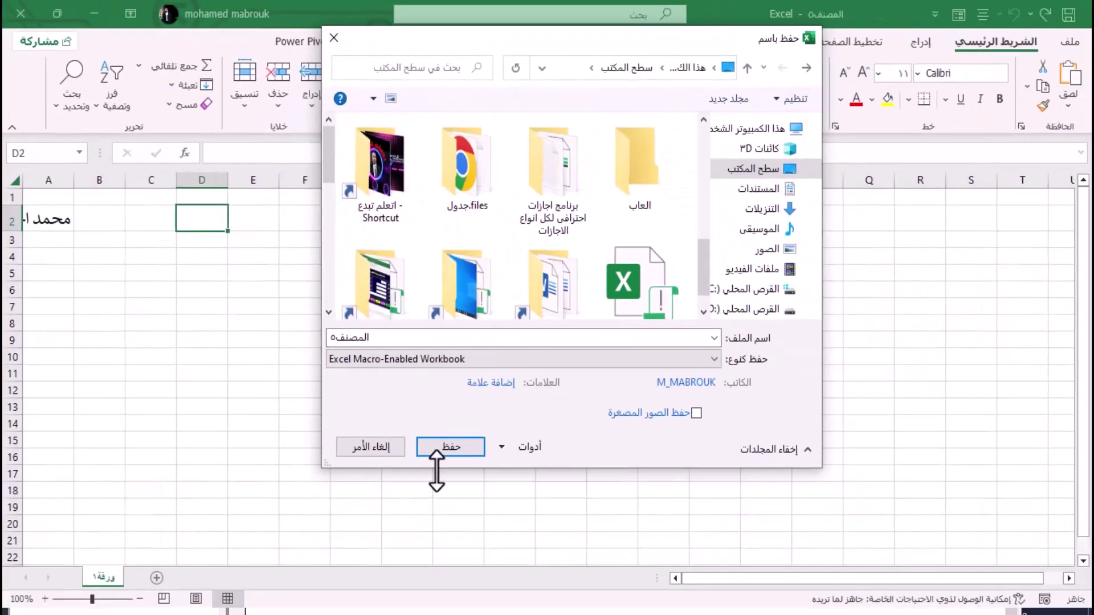
{"action": "left_click", "coordinate": [449, 453]}
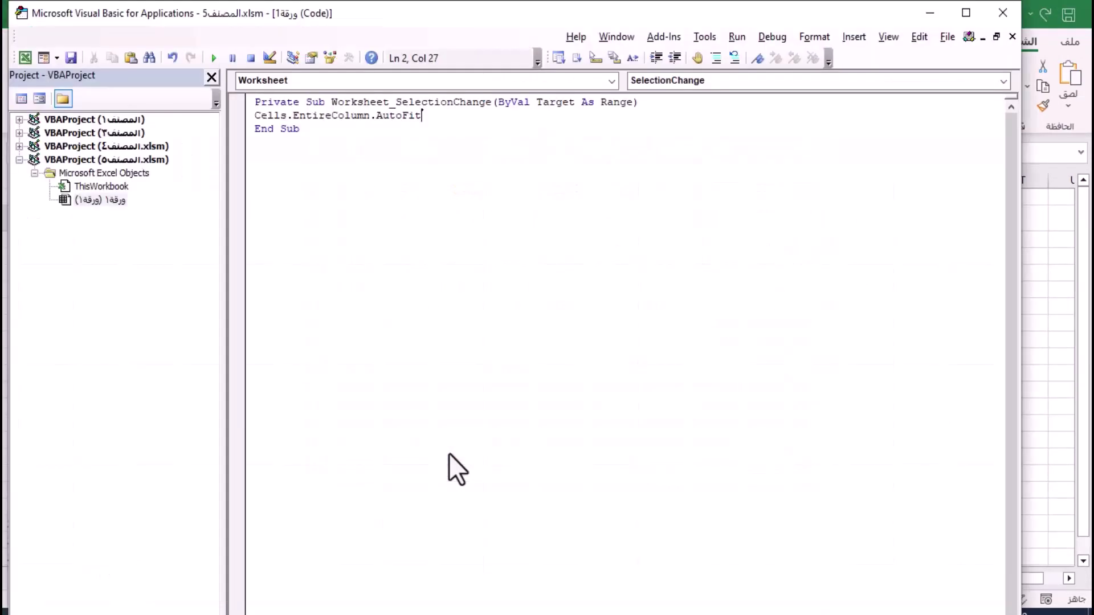
{"action": "left_click", "coordinate": [1005, 11]}
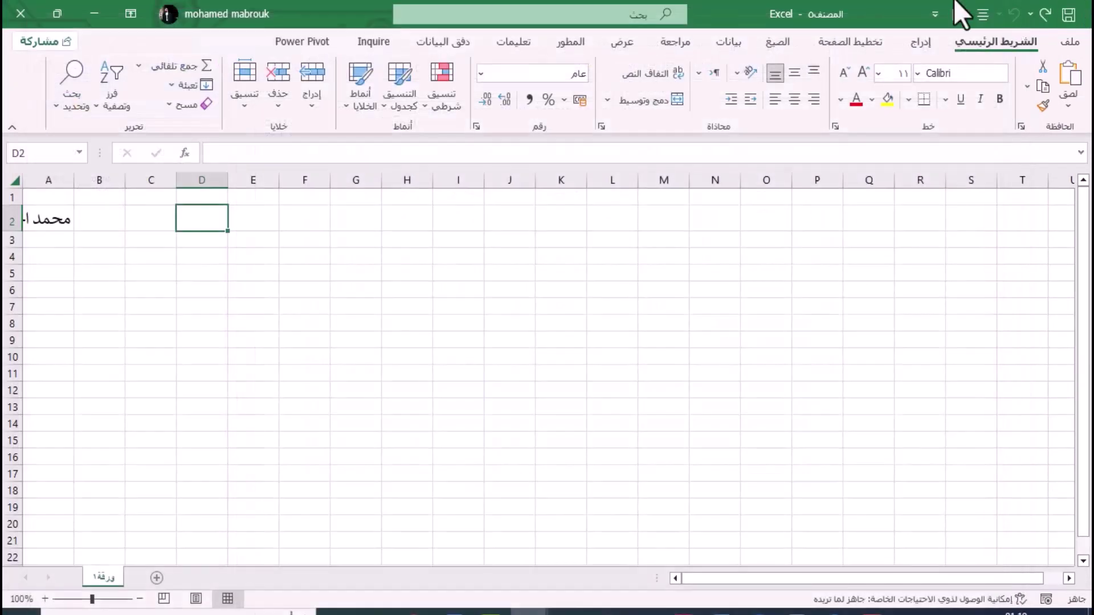
Enter short Arabic text in C2 and a long Arabic string in D2, letting columns auto-fit
{"action": "left_click", "coordinate": [56, 215]}
{"action": "left_click", "coordinate": [192, 234]}
{"action": "left_click", "coordinate": [187, 224]}
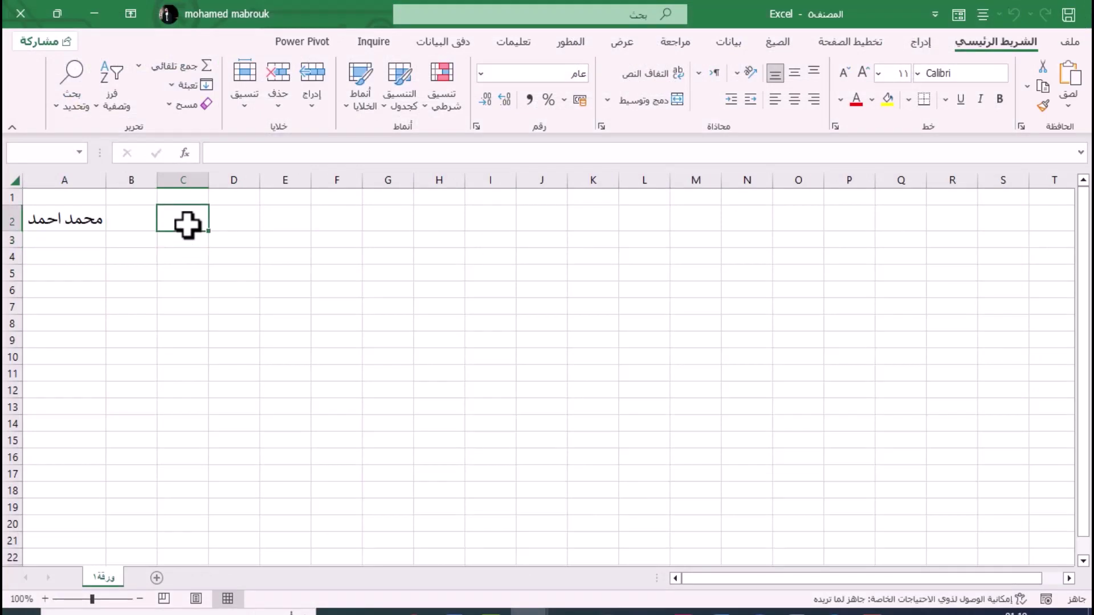
{"action": "type", "text": "م"}
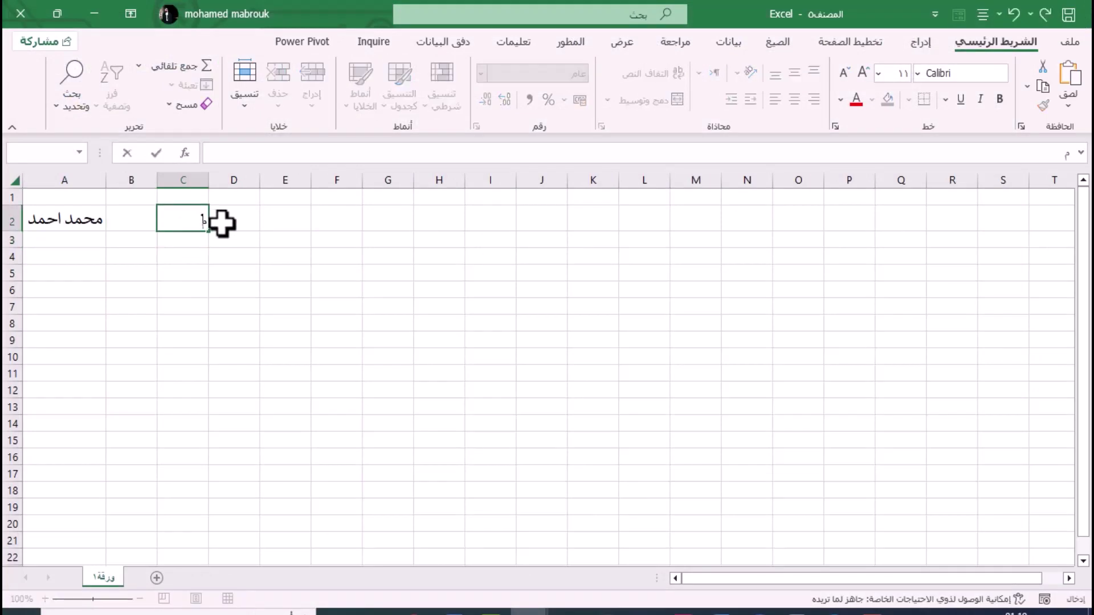
{"action": "left_click", "coordinate": [221, 224]}
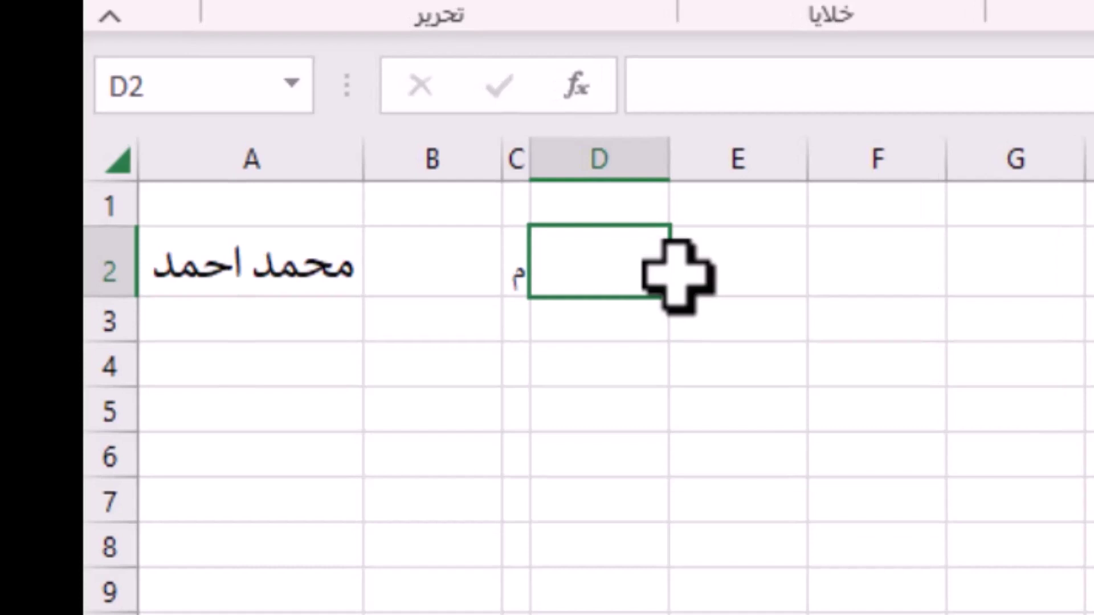
{"action": "type", "text": "لةيبليبليبليبليبلي"}
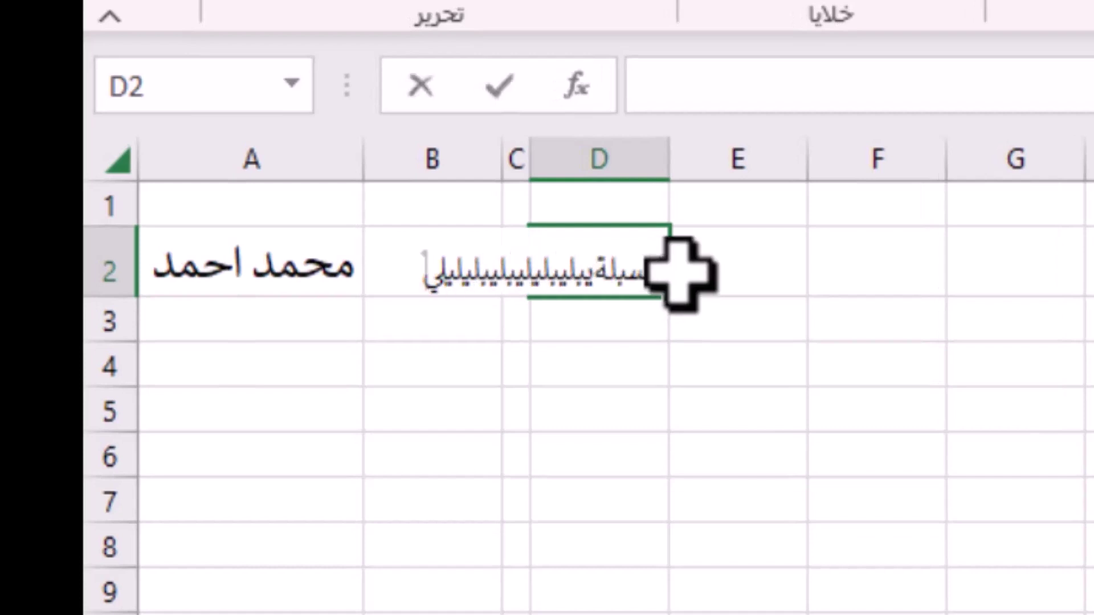
{"action": "key", "text": "Return"}
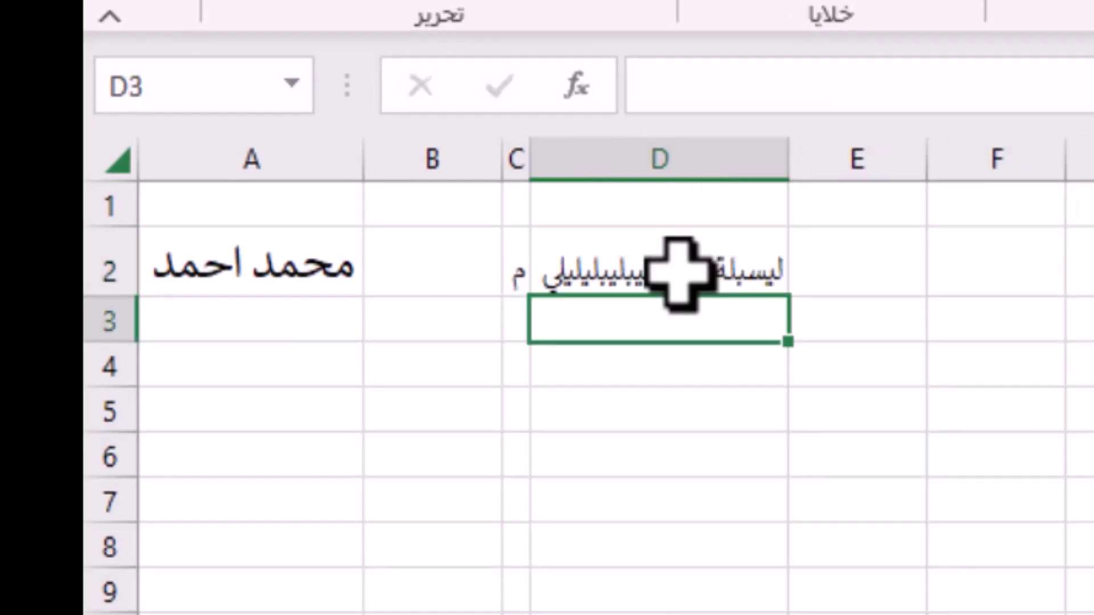
Enter the headings الاسم in E2 and الوظيفة in F2
{"action": "left_click", "coordinate": [877, 251]}
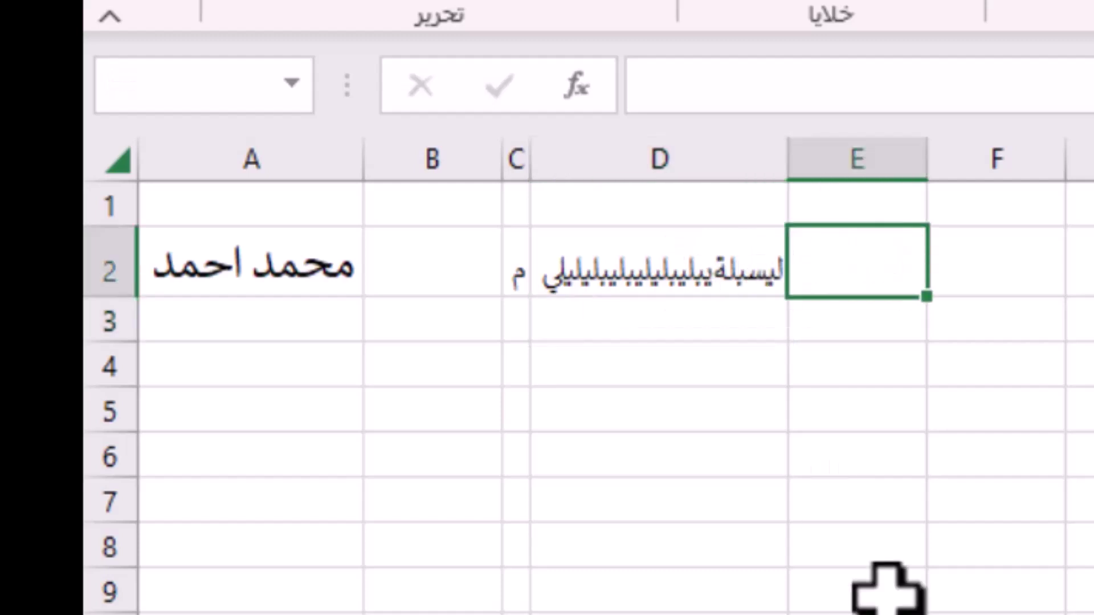
{"action": "type", "text": "الأ"}
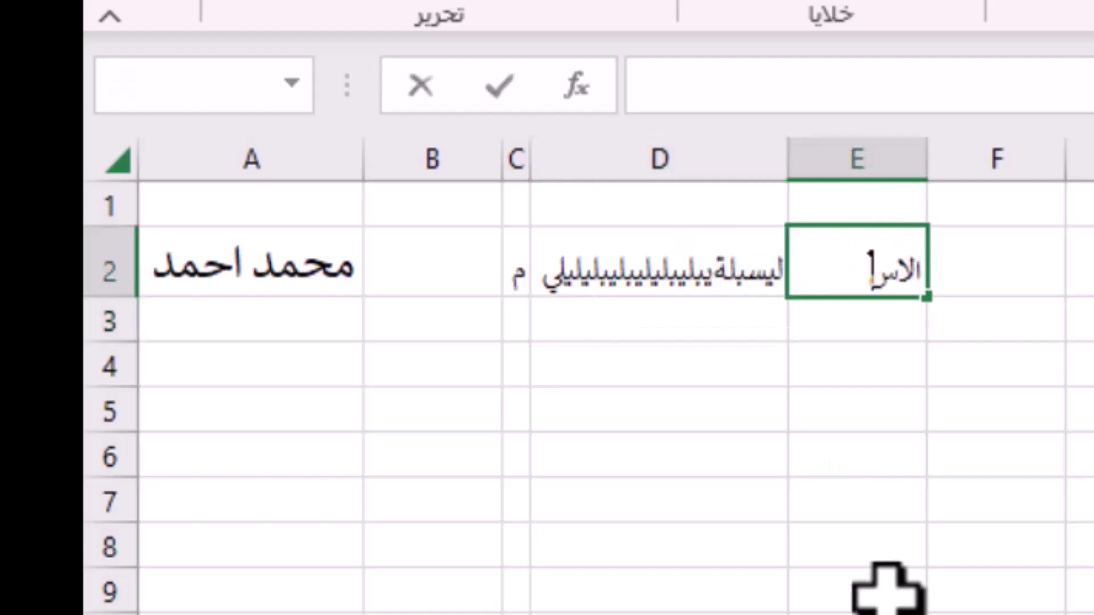
{"action": "key", "text": "Return"}
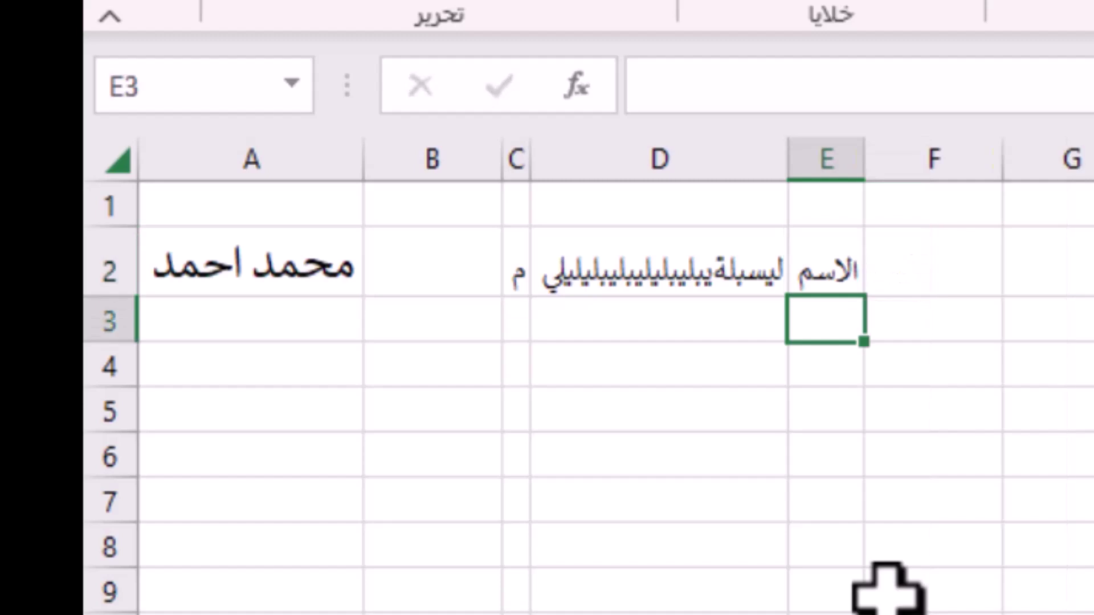
{"action": "key", "text": "Up"}
{"action": "key", "text": "Right"}
{"action": "type", "text": "ال"}
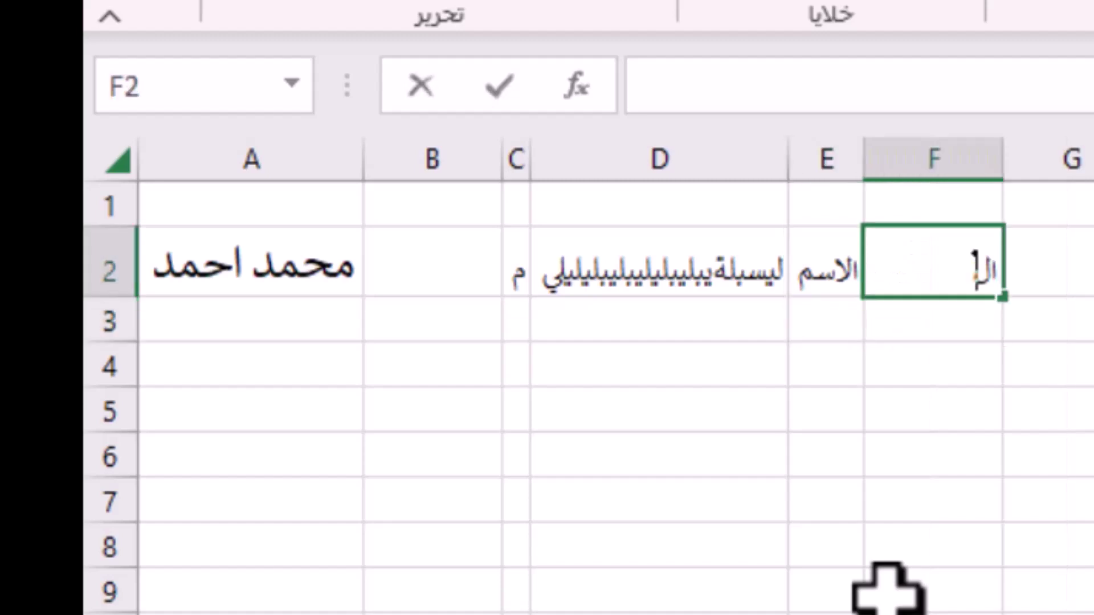
{"action": "type", "text": "وظيفة"}
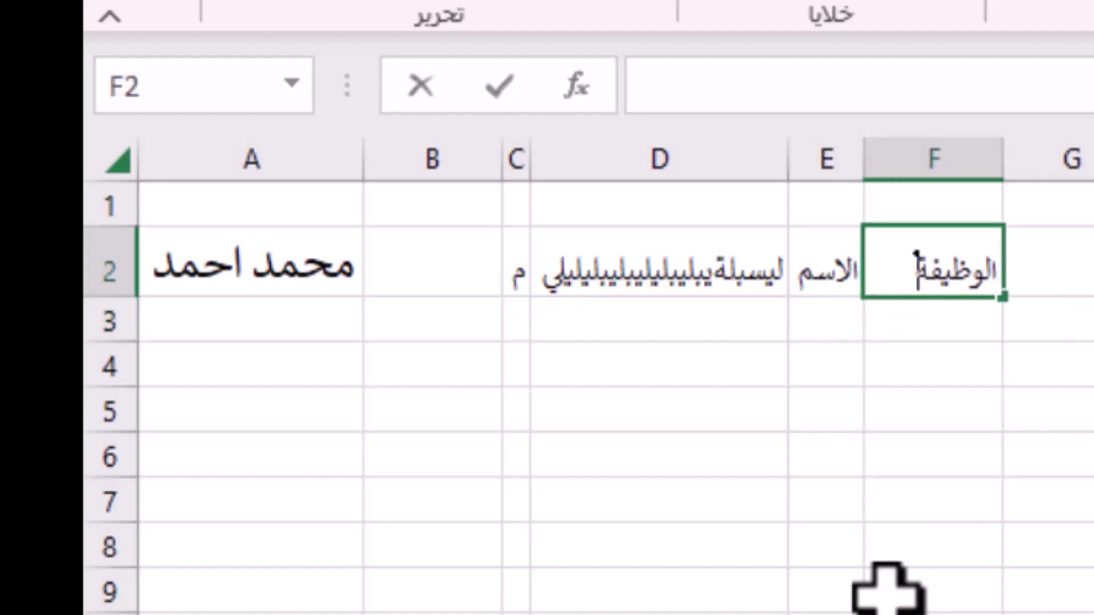
{"action": "key", "text": "Return"}
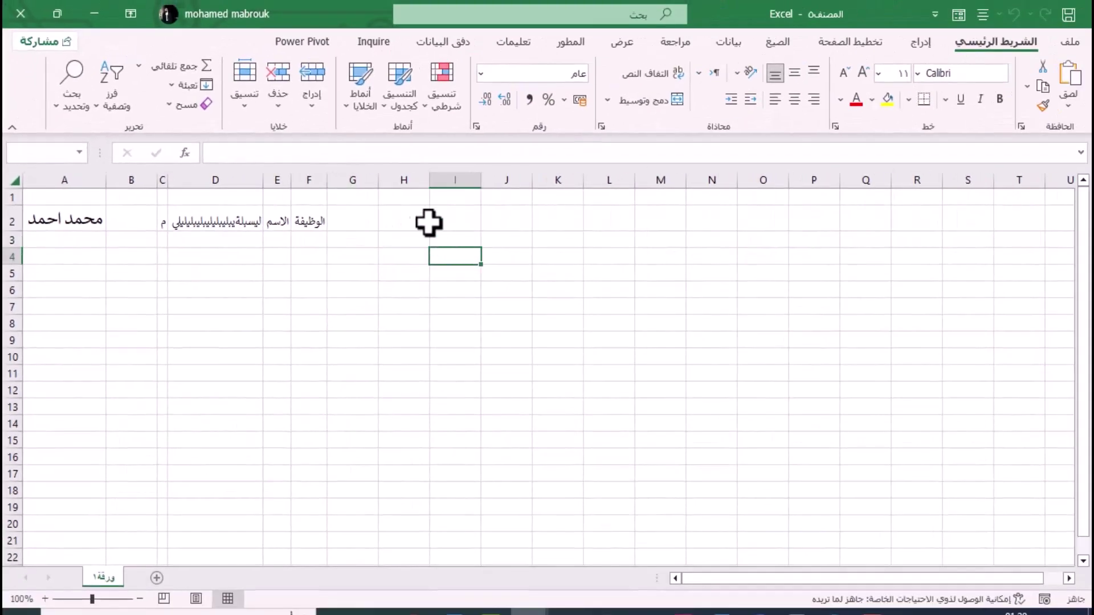
Enter long Arabic text in H2 and L2 so columns H and L widen to fit
{"action": "left_click", "coordinate": [409, 222]}
{"action": "type", "text": "لايليليليليبيبيبيبيبيبلا"}
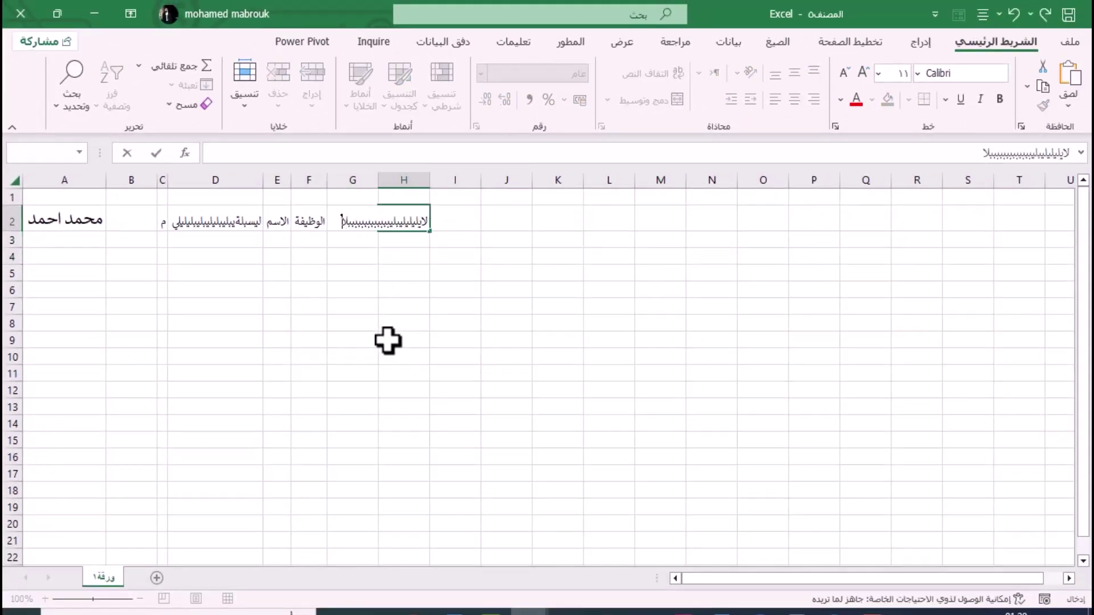
{"action": "left_click", "coordinate": [358, 336]}
{"action": "left_click", "coordinate": [641, 226]}
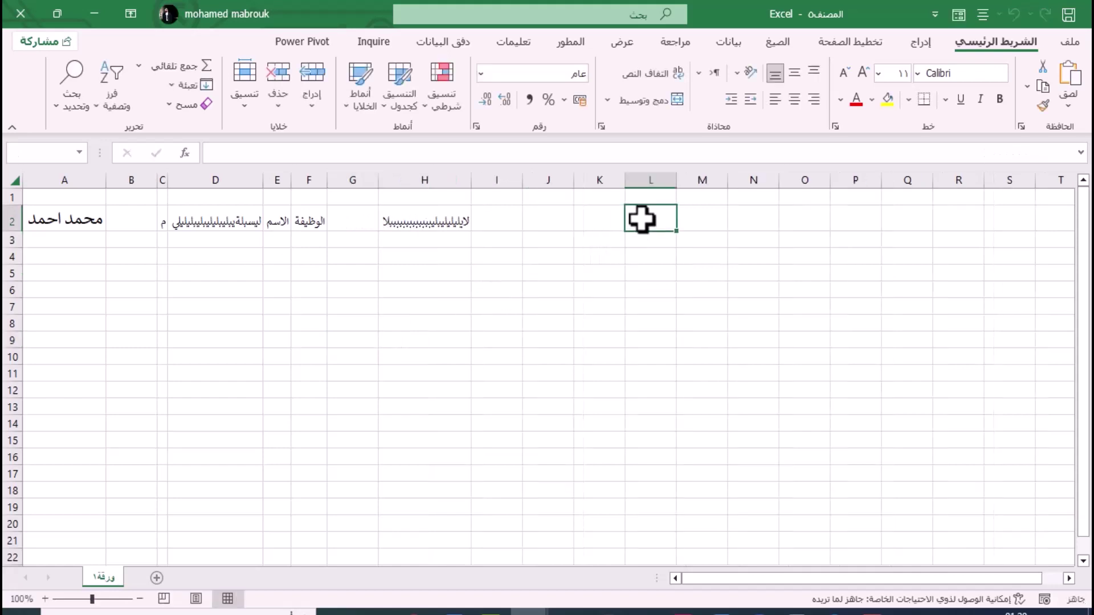
{"action": "type", "text": "يبيبيبيبيبيبيبيبيبيبيبيبيبيبيب"}
{"action": "type", "text": "يييييييييييييييييييييييي"}
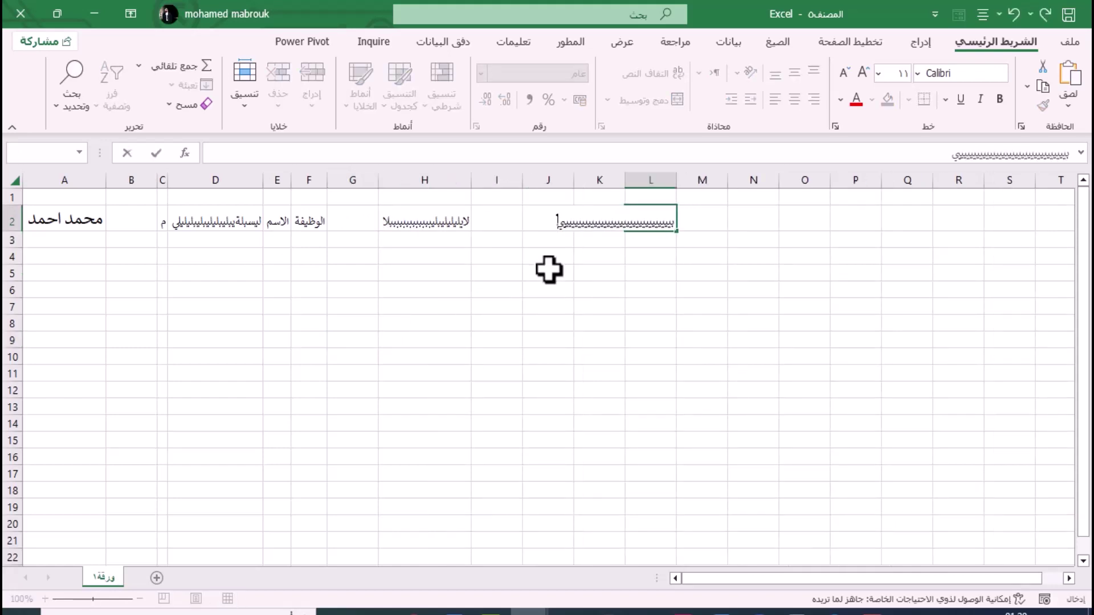
{"action": "left_click", "coordinate": [756, 221]}
{"action": "left_click", "coordinate": [695, 211]}
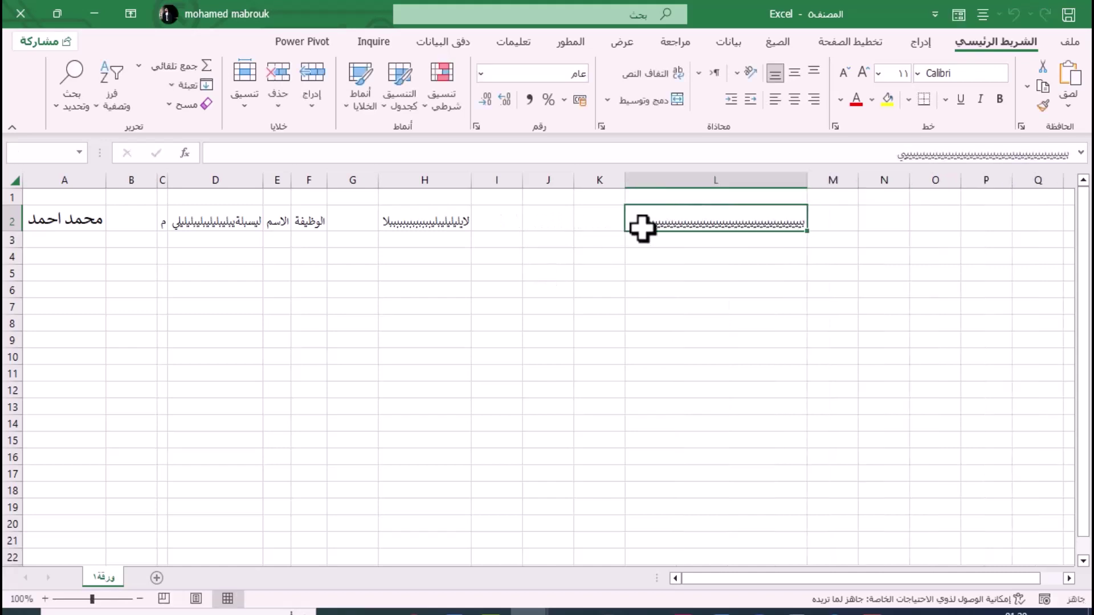
{"action": "left_click", "coordinate": [604, 225]}
Type Arabic text into J9 and D10, changing selection to trigger column refitting
{"action": "left_click", "coordinate": [543, 335]}
{"action": "type", "text": "بيليبليبييييي"}
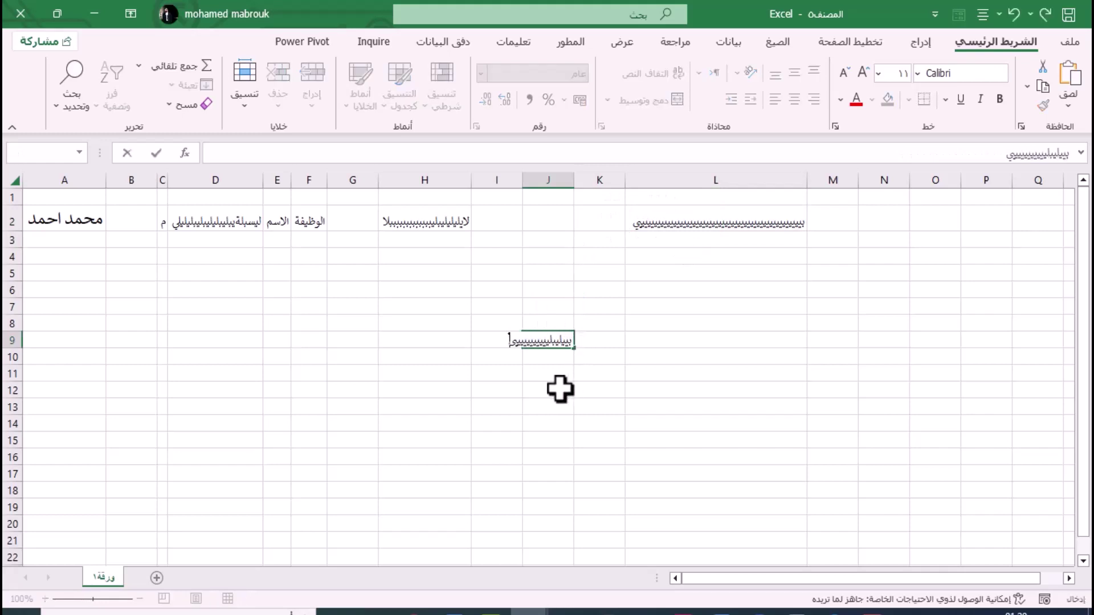
{"action": "left_click", "coordinate": [296, 320]}
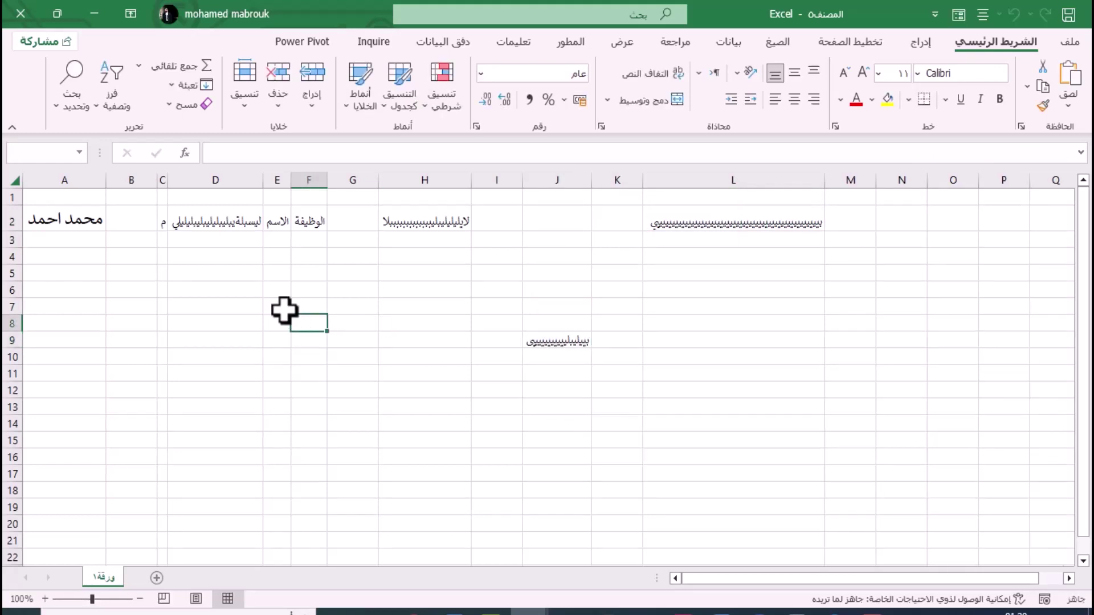
{"action": "left_click", "coordinate": [163, 363]}
{"action": "left_click", "coordinate": [188, 359]}
{"action": "type", "text": "لبابيبيبيبيبيبل"}
{"action": "left_click", "coordinate": [403, 373]}
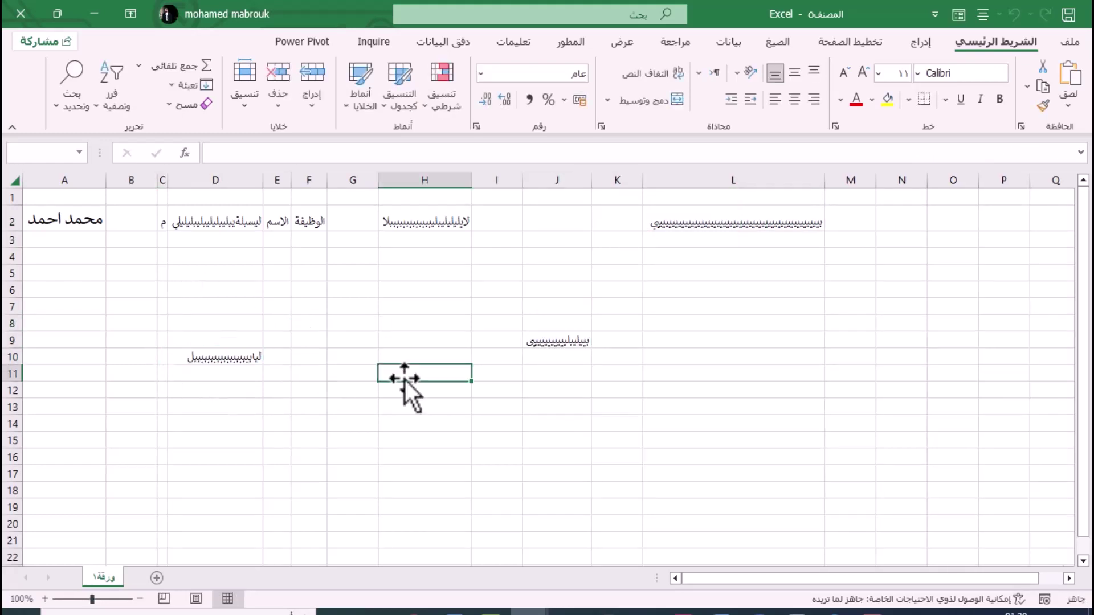
{"action": "left_click", "coordinate": [345, 291]}
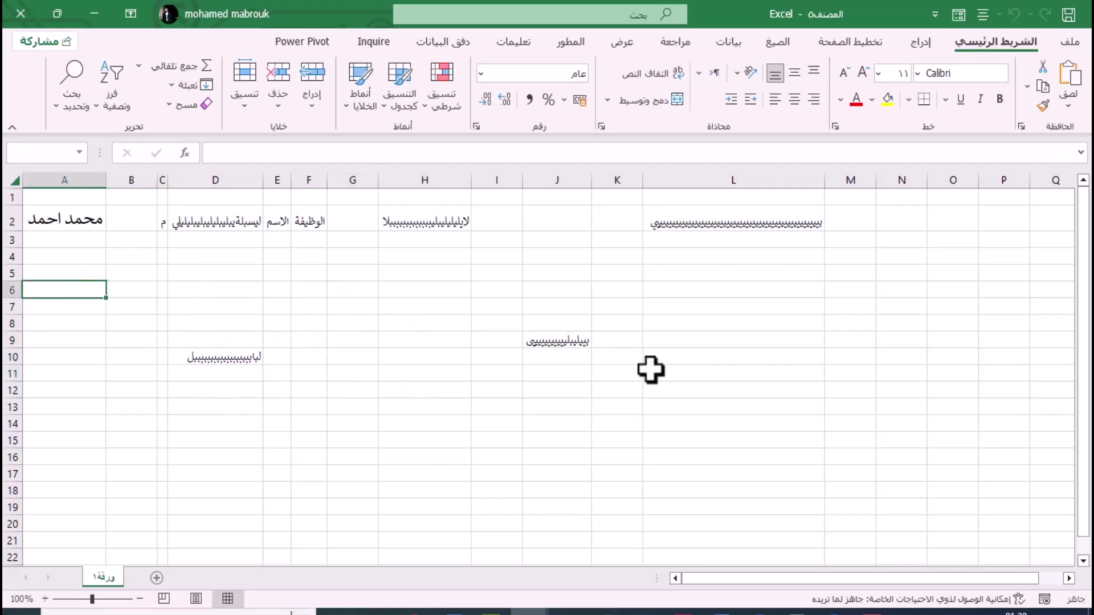
{"action": "left_click", "coordinate": [510, 339]}
Attempt an undo with Ctrl+Z from F8, then select cells I12, G7 and K7
{"action": "left_click", "coordinate": [320, 318]}
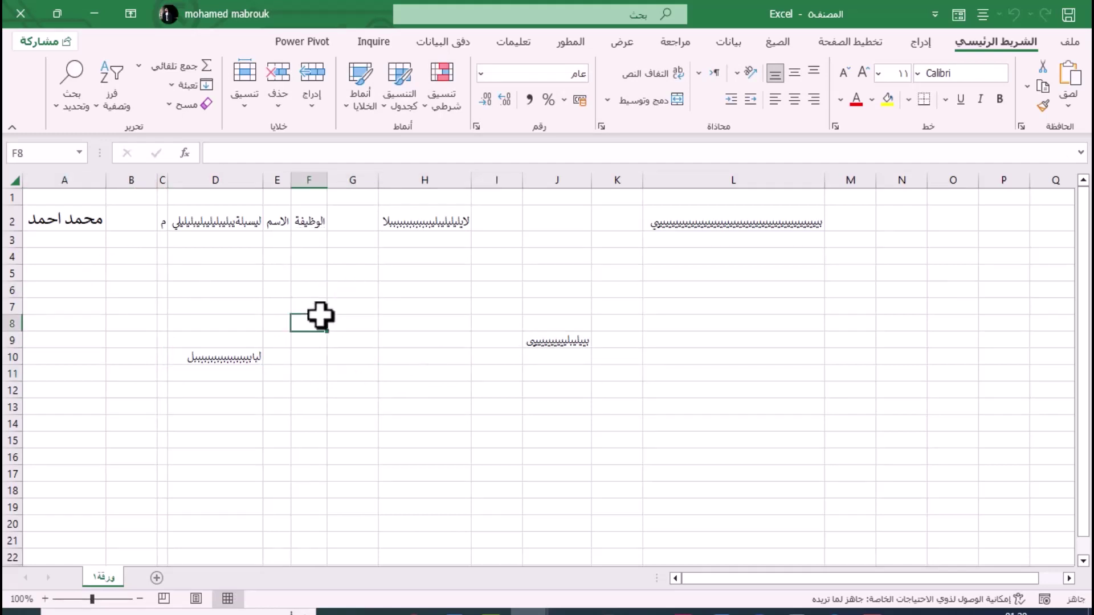
{"action": "key", "text": "ctrl+z"}
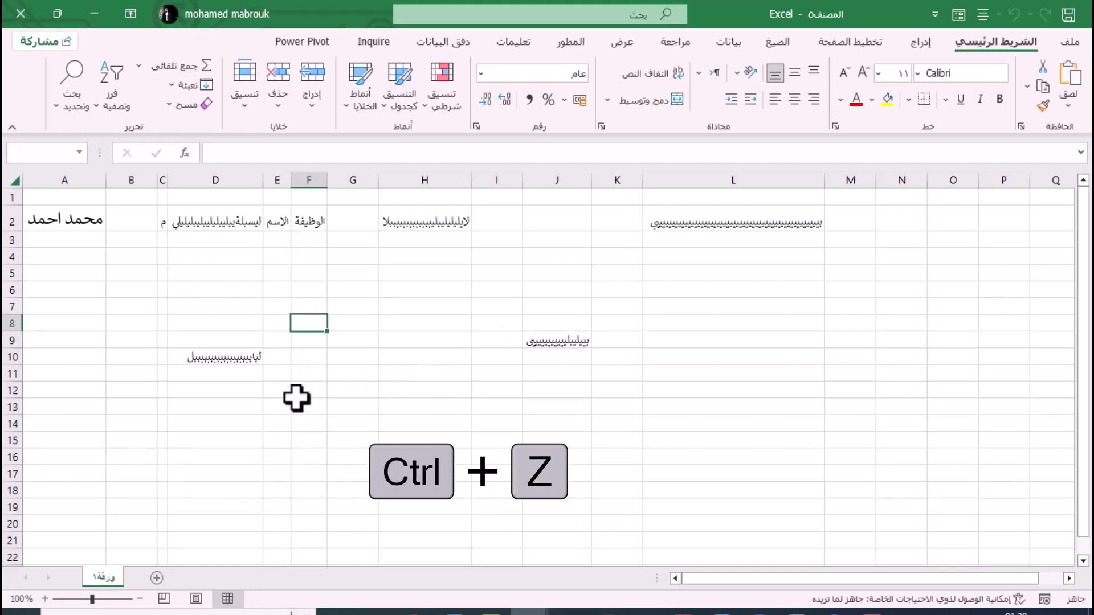
{"action": "left_click", "coordinate": [492, 389]}
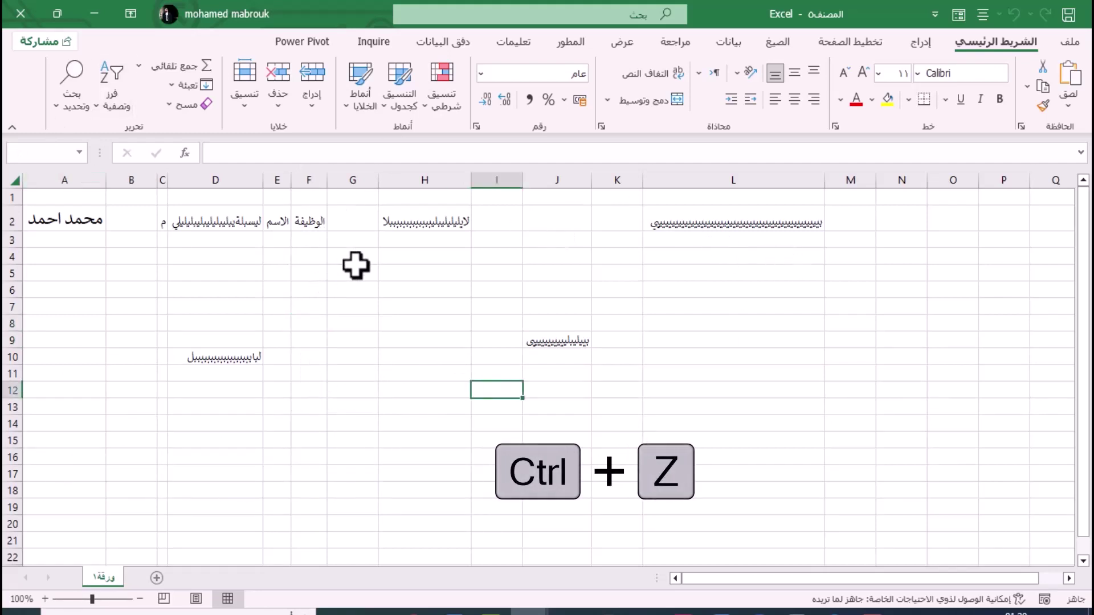
{"action": "left_click", "coordinate": [362, 310]}
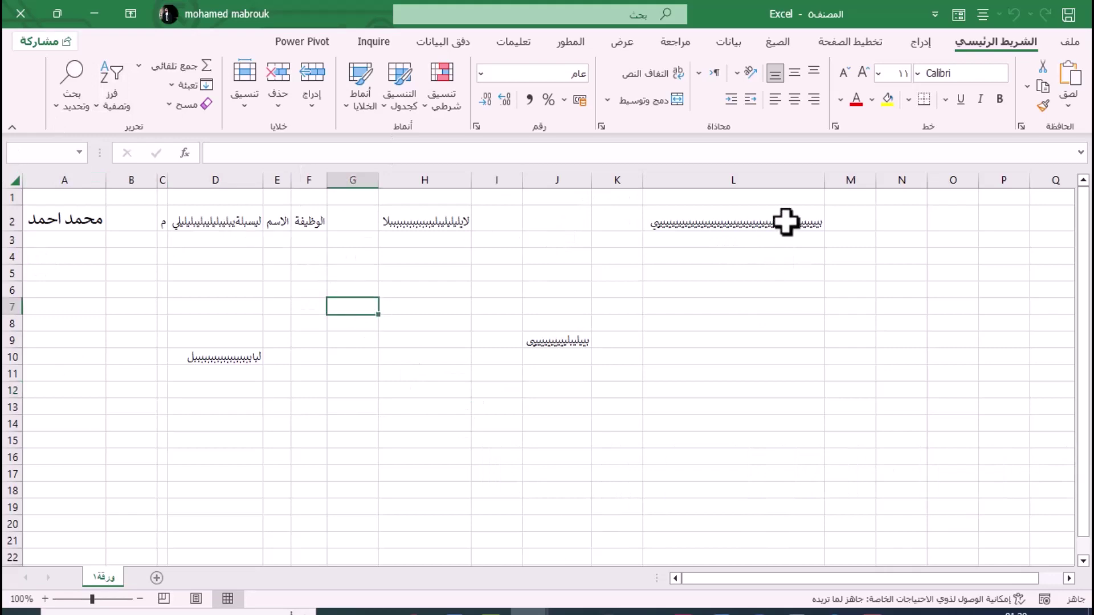
{"action": "left_click", "coordinate": [621, 311]}
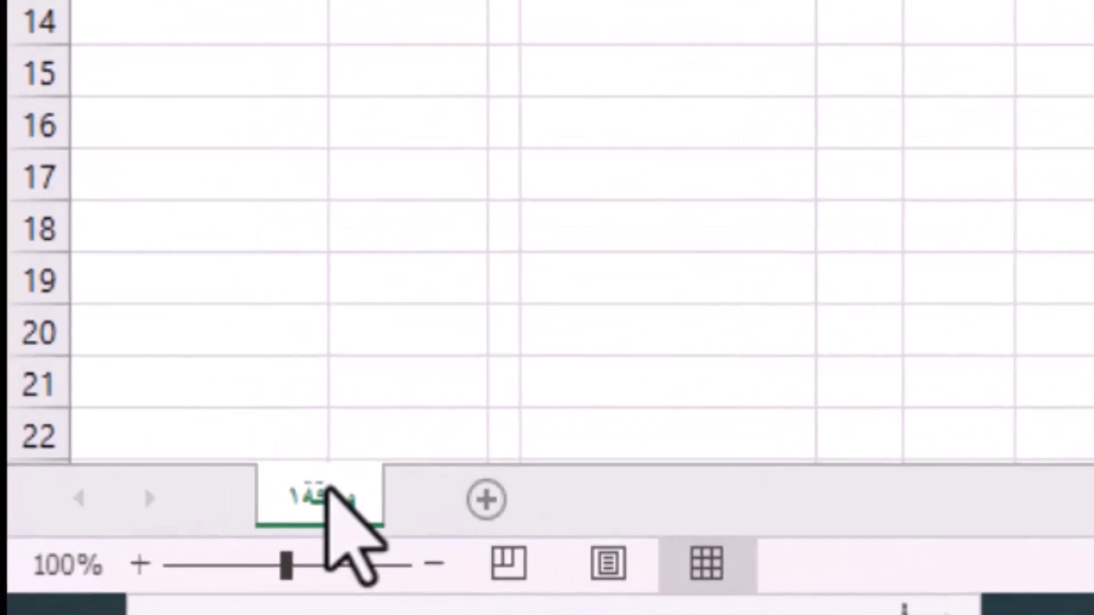
Delete the Cells.EntireColumn.AutoFit line from the sheet's SelectionChange code and close the VBA editor
{"action": "right_click", "coordinate": [103, 574]}
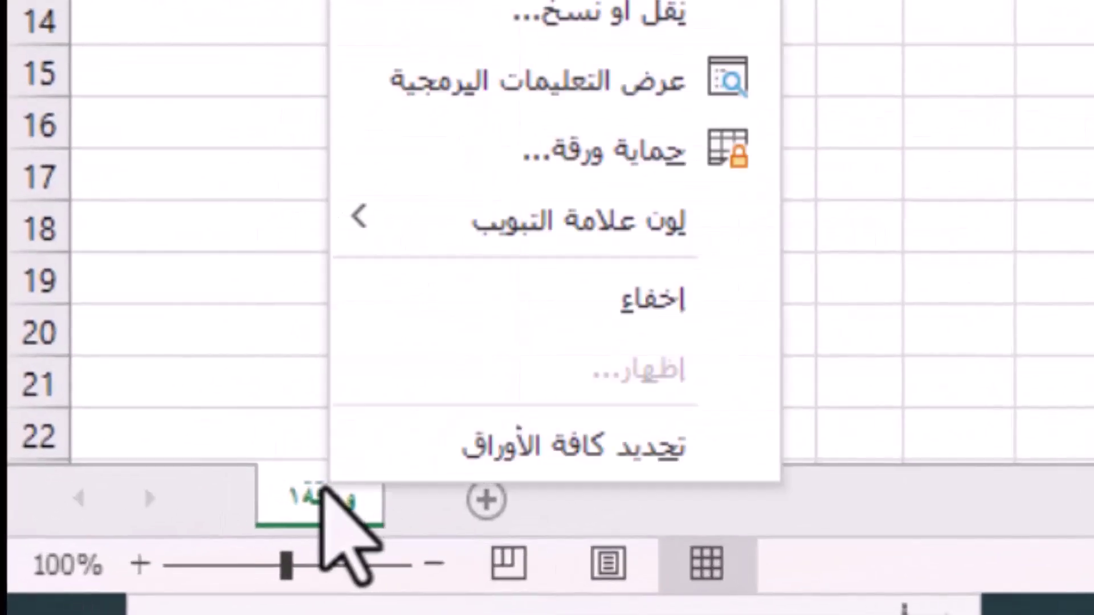
{"action": "left_click", "coordinate": [513, 102]}
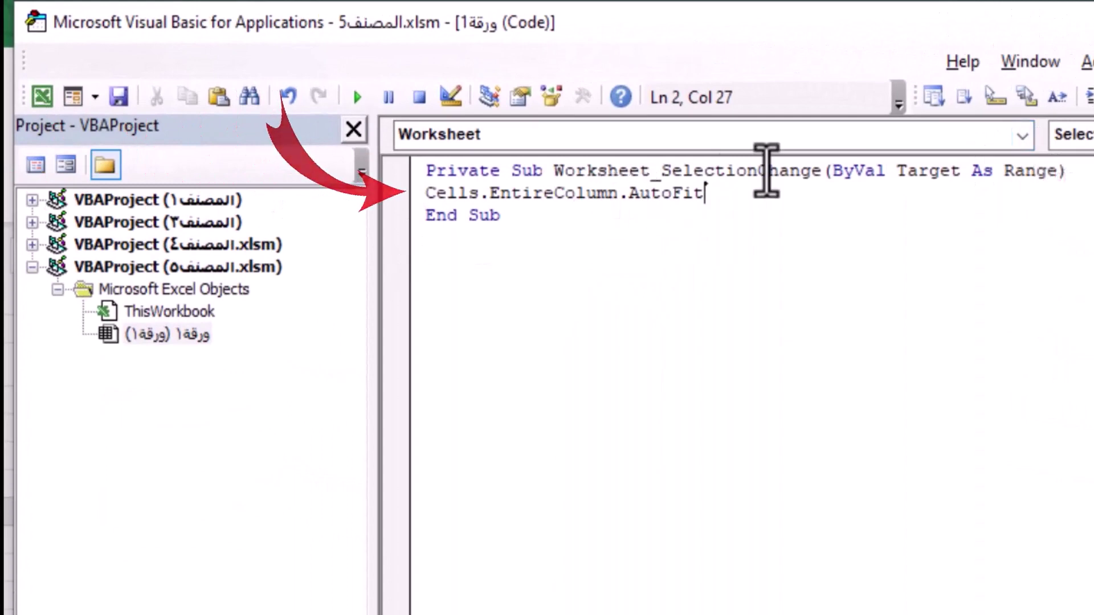
{"action": "mouse_move", "coordinate": [725, 197]}
{"action": "left_mouse_down"}
{"action": "mouse_move", "coordinate": [440, 182]}
{"action": "mouse_move", "coordinate": [404, 199]}
{"action": "left_mouse_up"}
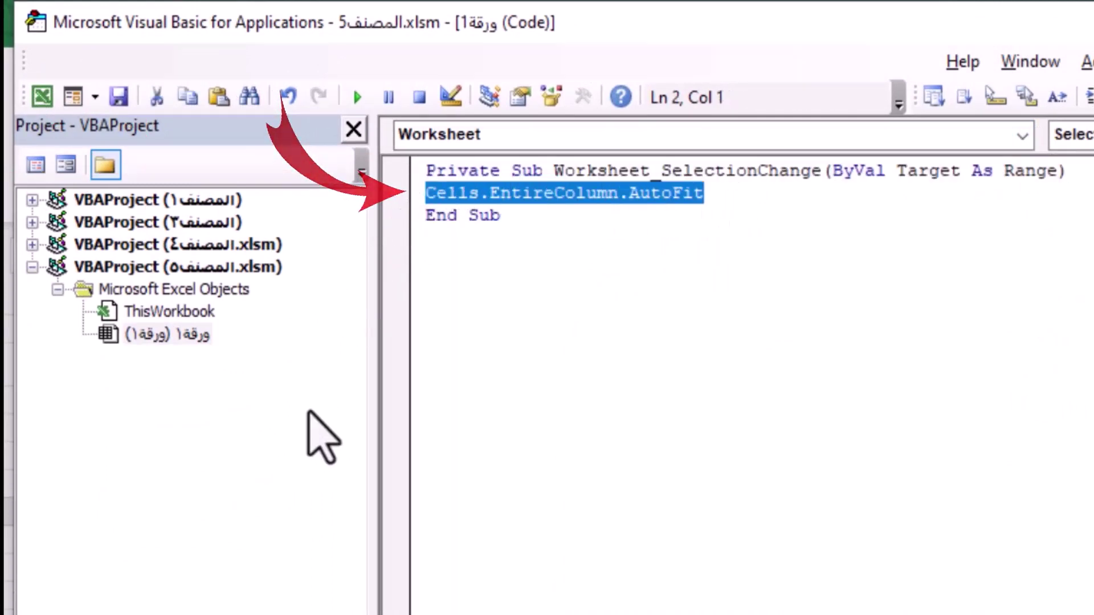
{"action": "key", "text": "Delete"}
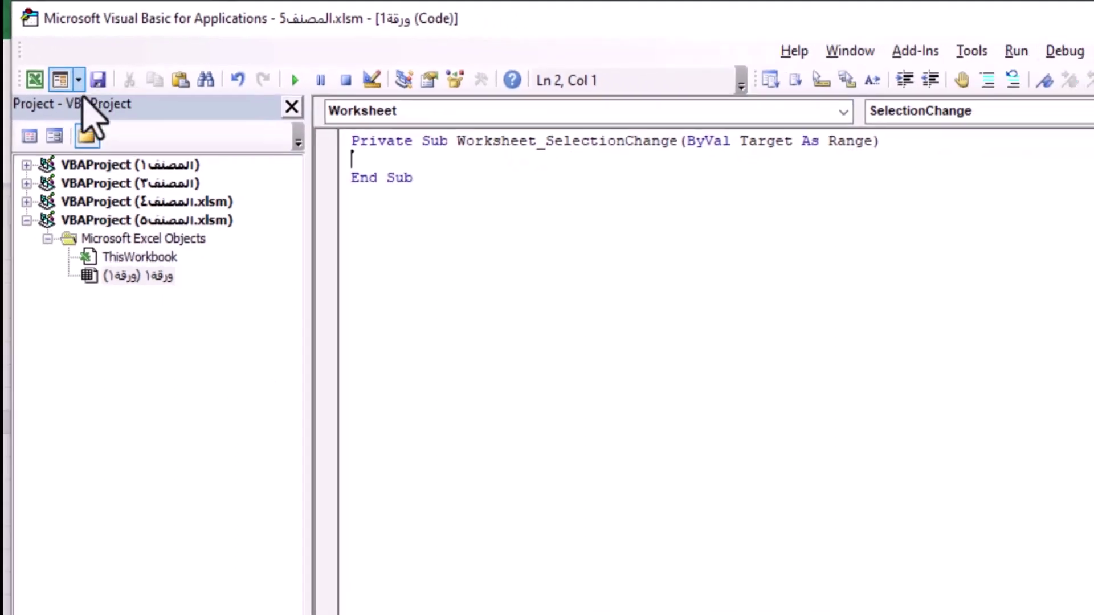
{"action": "left_click", "coordinate": [614, 80]}
{"action": "left_click", "coordinate": [614, 80]}
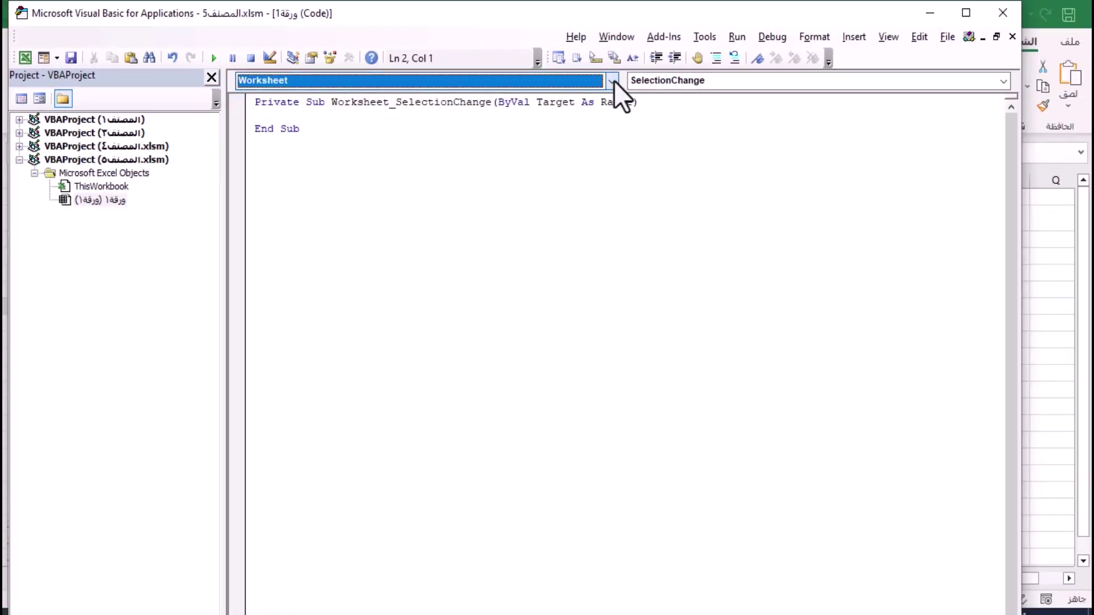
{"action": "left_click", "coordinate": [1005, 13]}
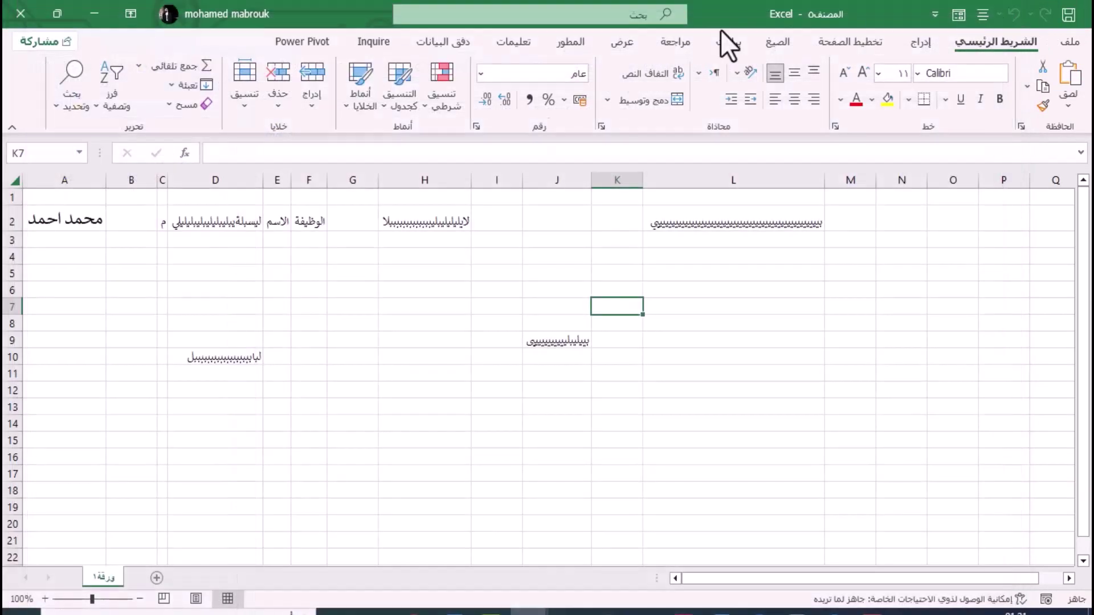
Type Arabic text into H12, I13, O10 and N9, letting it spill over unchanged columns
{"action": "left_click", "coordinate": [539, 393]}
{"action": "left_click", "coordinate": [443, 392]}
{"action": "type", "text": "لالبابابلابل"}
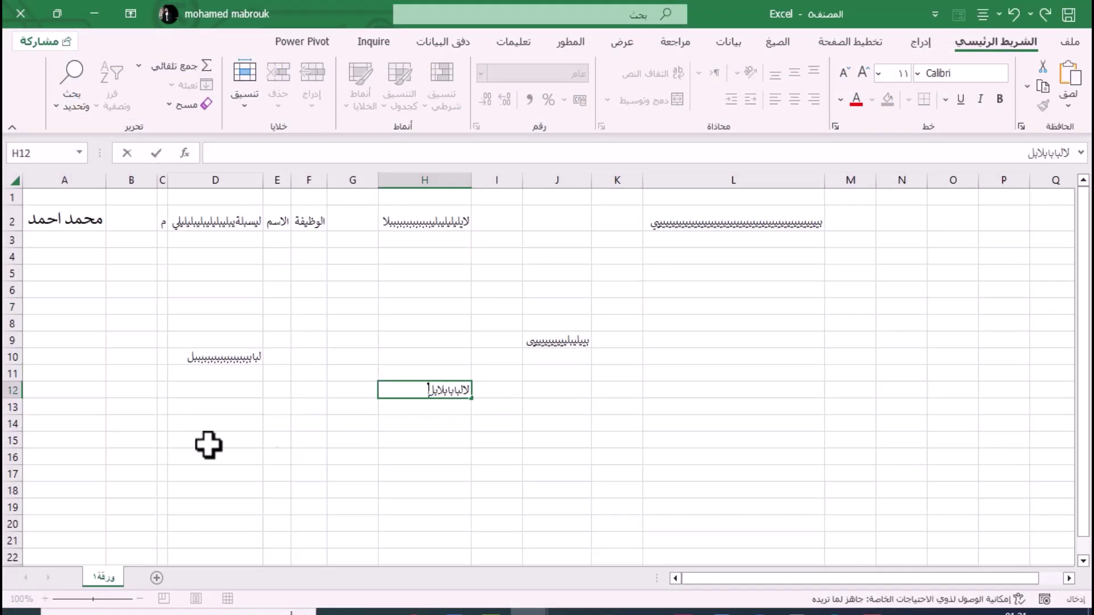
{"action": "left_click", "coordinate": [210, 442]}
{"action": "left_click", "coordinate": [487, 408]}
{"action": "type", "text": "تالبتالات"}
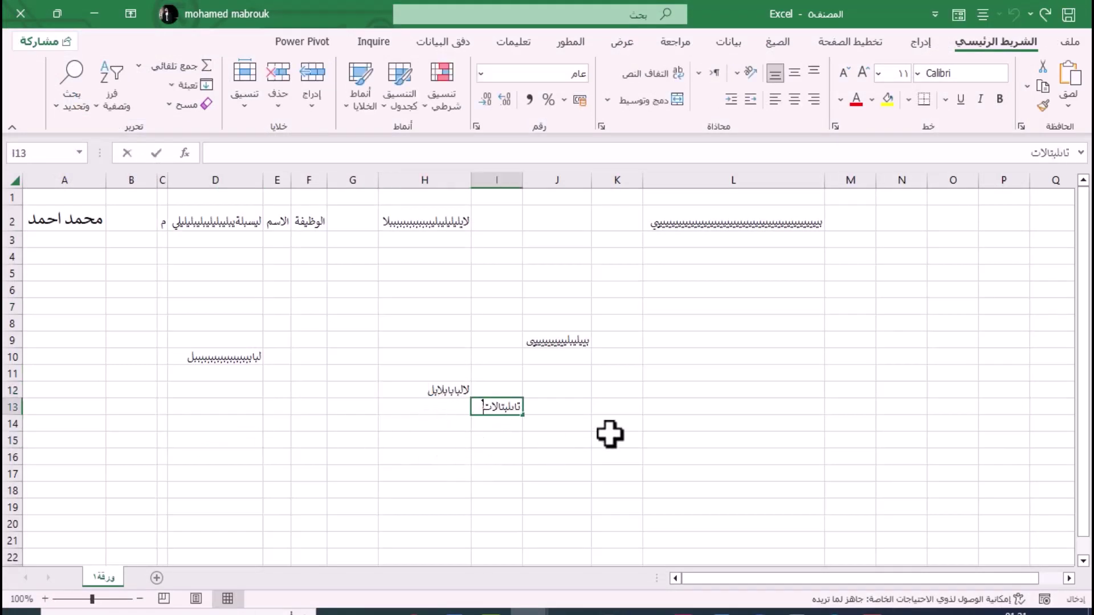
{"action": "left_click", "coordinate": [609, 435]}
{"action": "left_click", "coordinate": [932, 356]}
{"action": "type", "text": "لتالتا"}
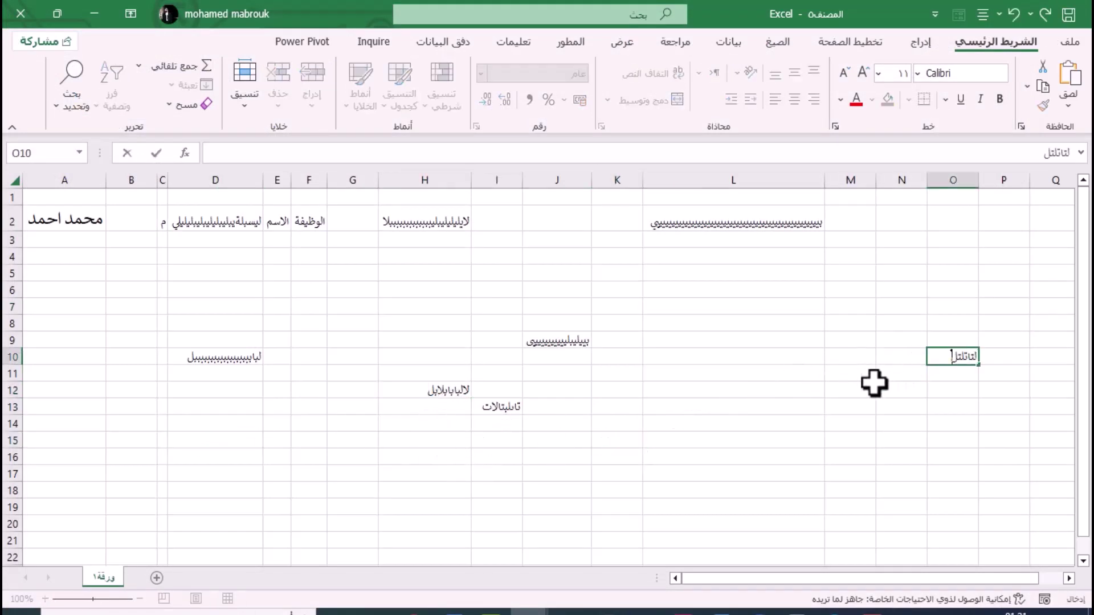
{"action": "left_click", "coordinate": [830, 367]}
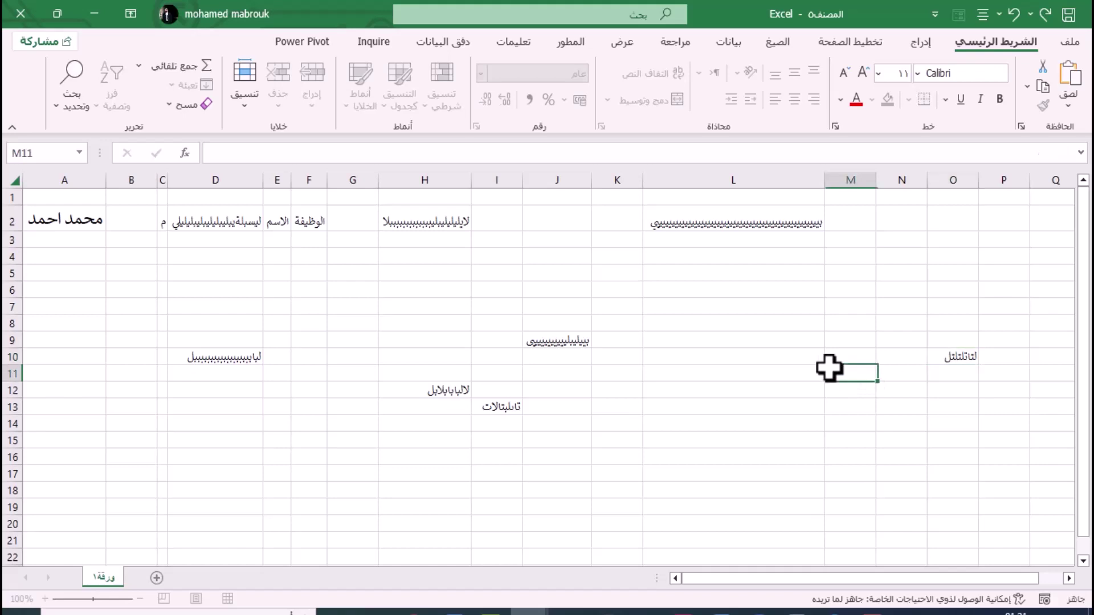
{"action": "left_click", "coordinate": [918, 342]}
{"action": "type", "text": "تالاتلتاتلاتلاتالت"}
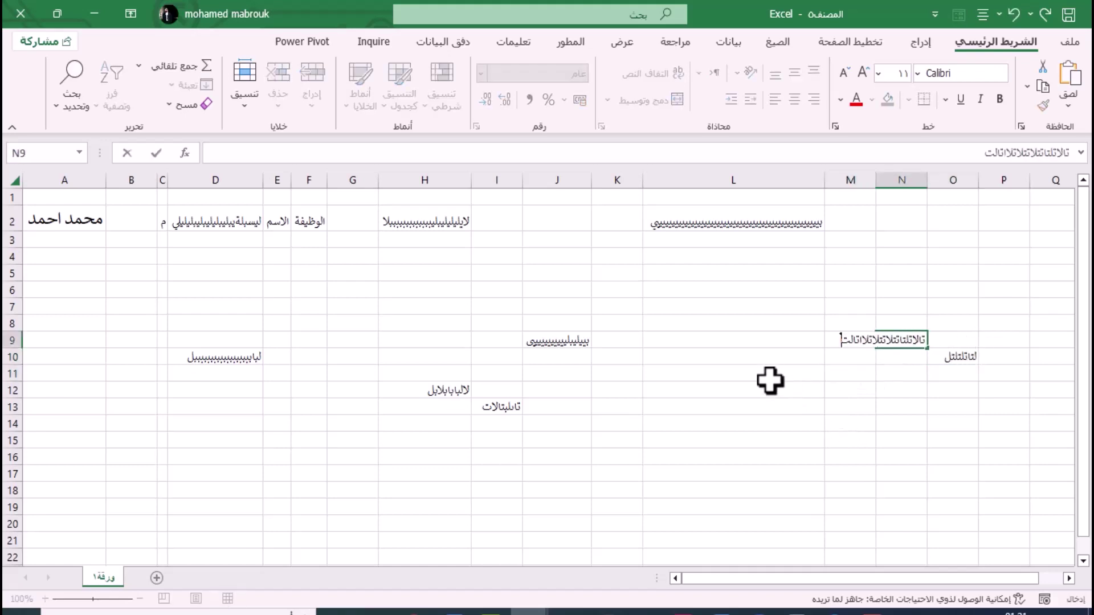
{"action": "left_click", "coordinate": [769, 380]}
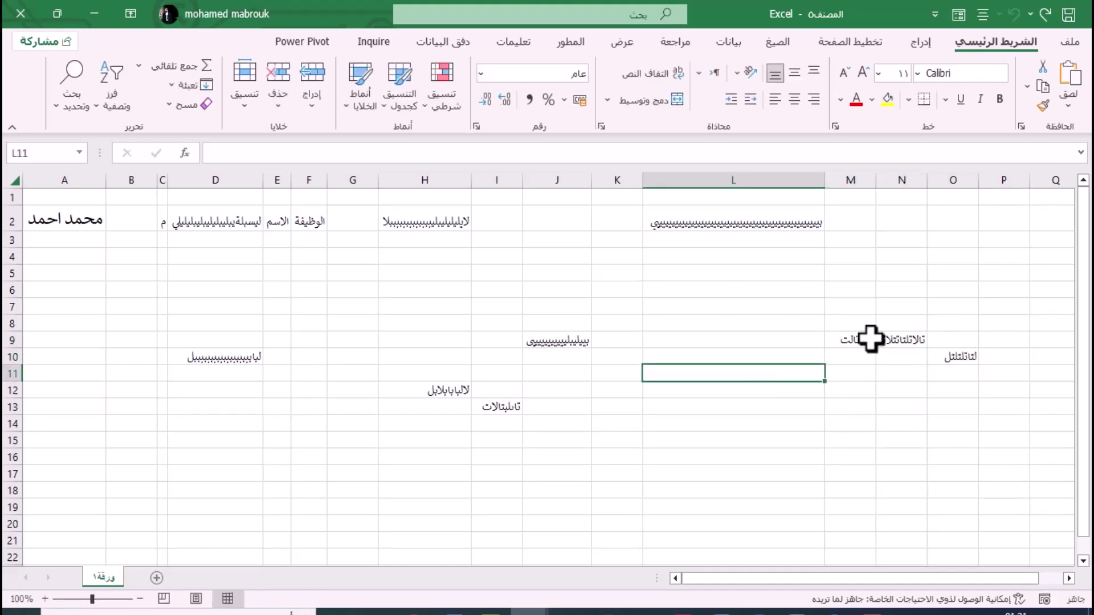
{"action": "left_click", "coordinate": [840, 342]}
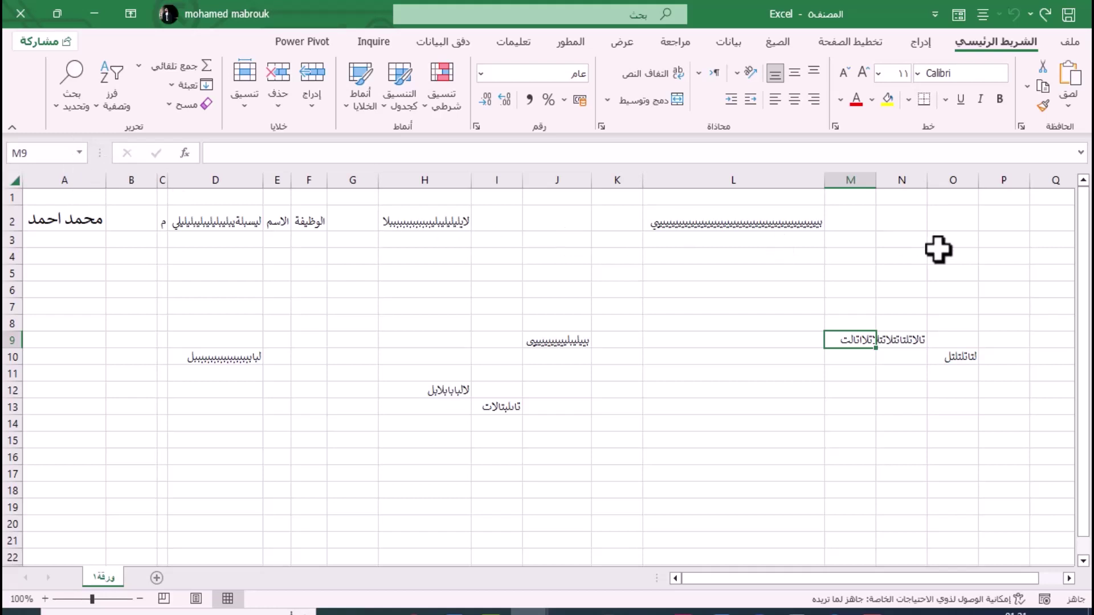
Select K2:Q2, then D5 and B5, showing column widths no longer change
{"action": "left_click_drag", "start_coordinate": [1065, 223], "coordinate": [32, 221]}
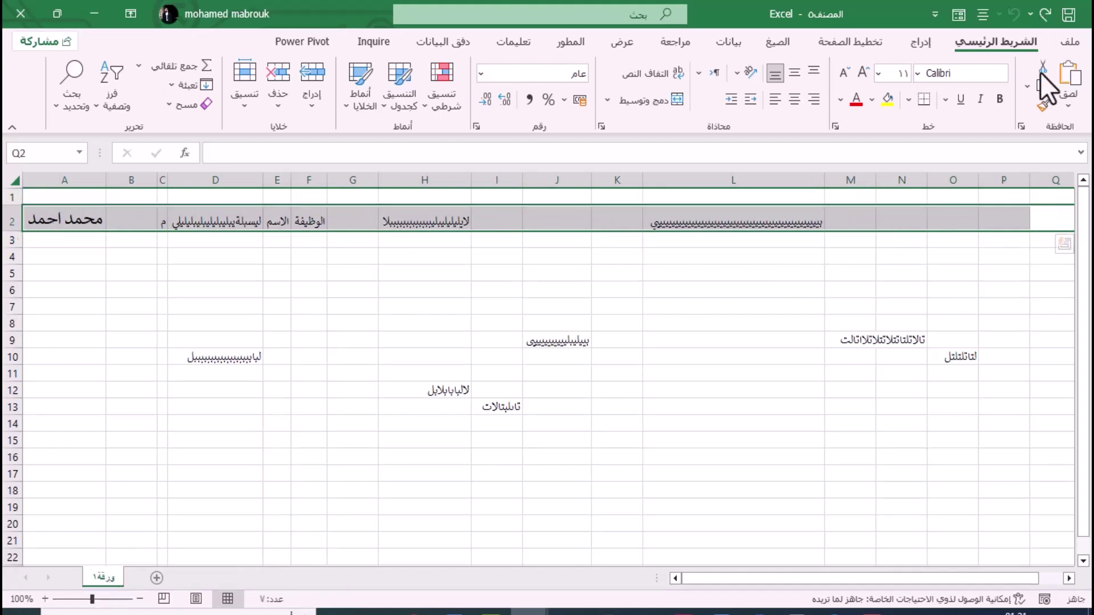
{"action": "left_click", "coordinate": [626, 275]}
{"action": "left_click", "coordinate": [341, 316]}
{"action": "left_click", "coordinate": [229, 276]}
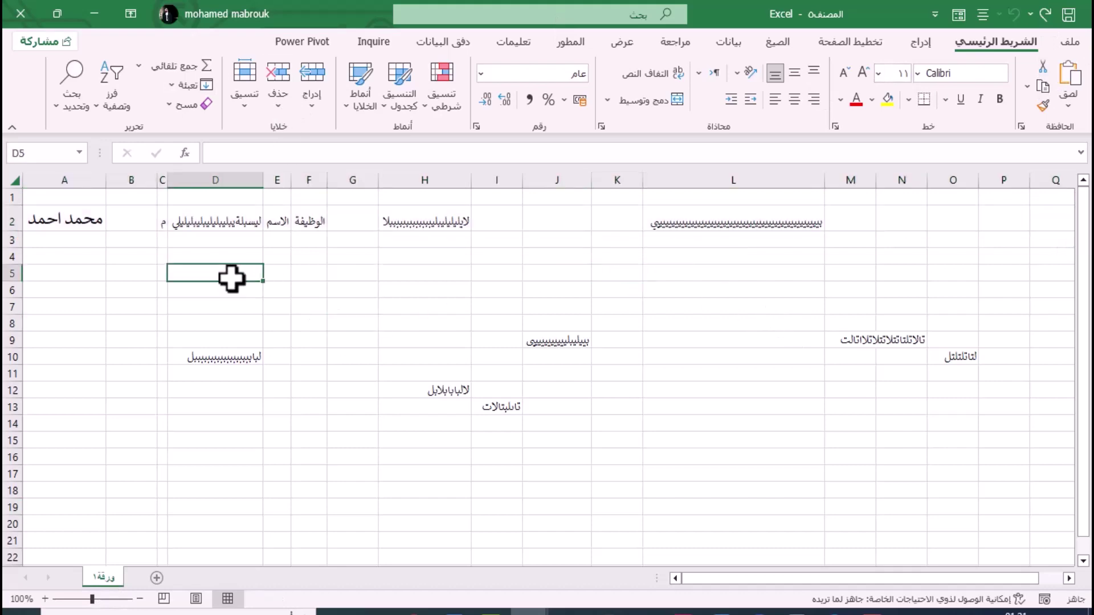
{"action": "left_click", "coordinate": [120, 276]}
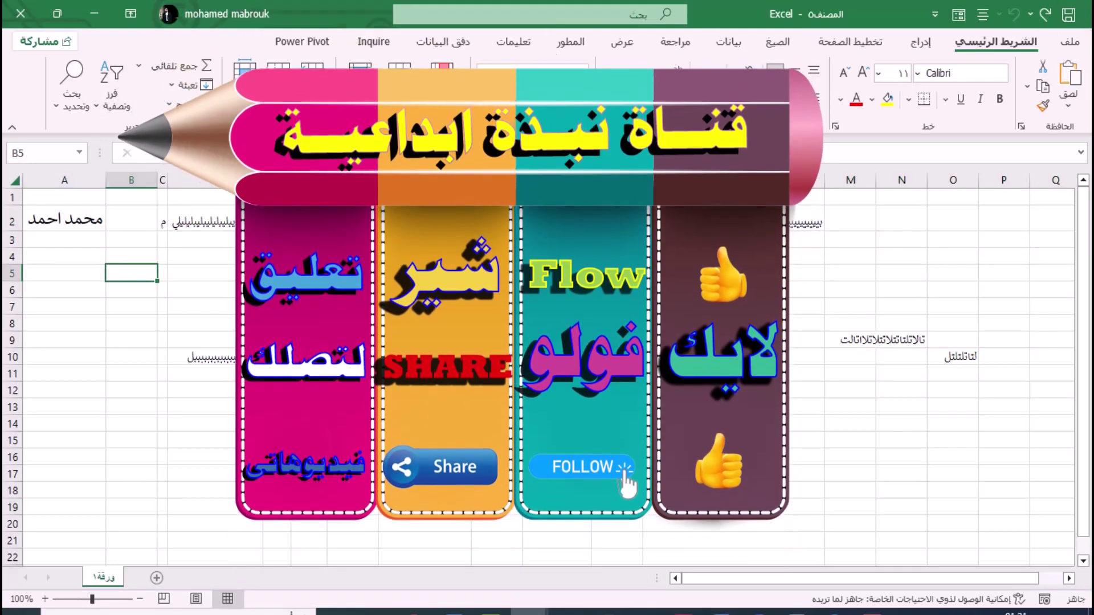
Save the workbook as a plain Excel Workbook, dropping its macro code
{"action": "key", "text": "F12"}
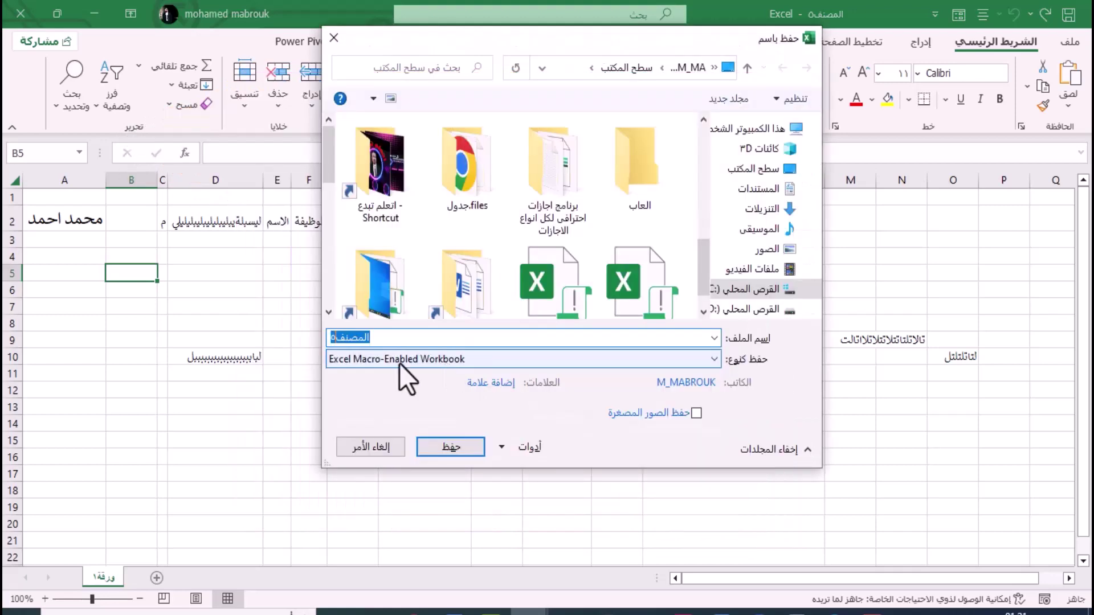
{"action": "left_click", "coordinate": [444, 358]}
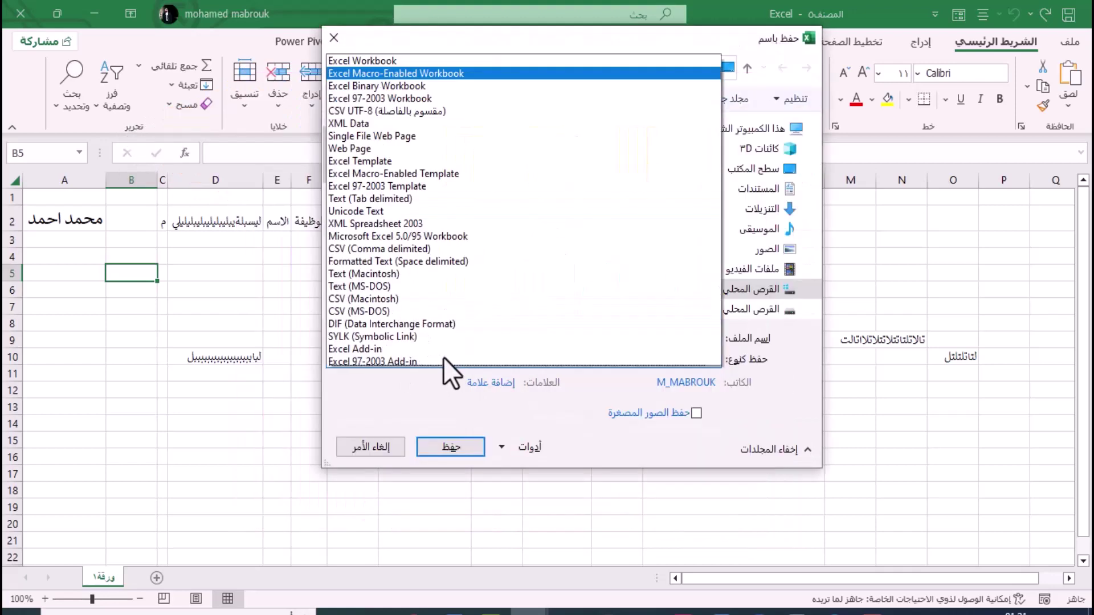
{"action": "left_click", "coordinate": [382, 9]}
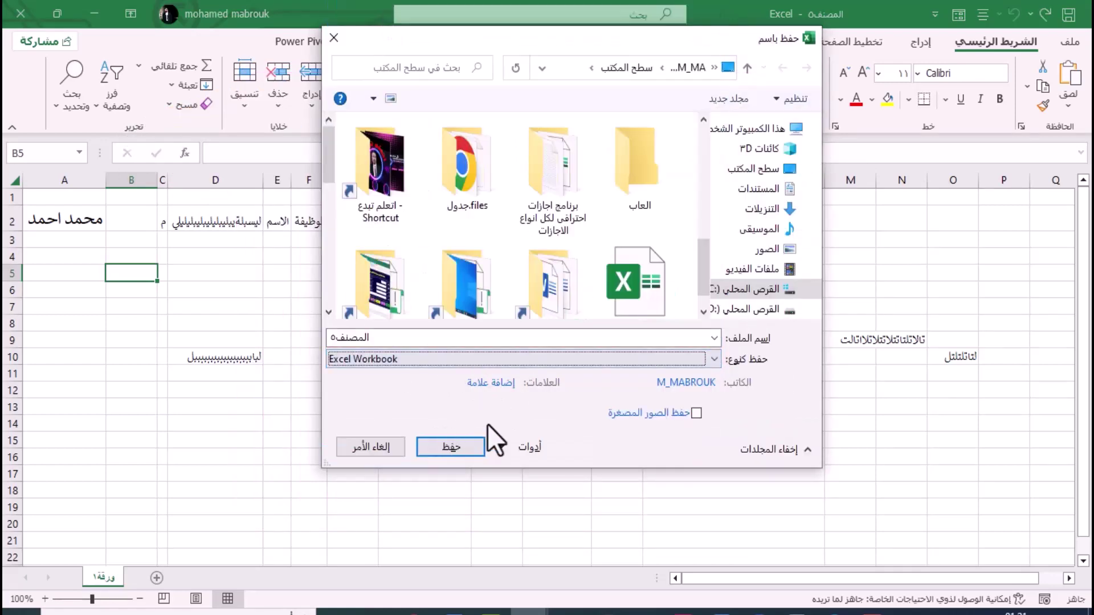
{"action": "left_click", "coordinate": [453, 449]}
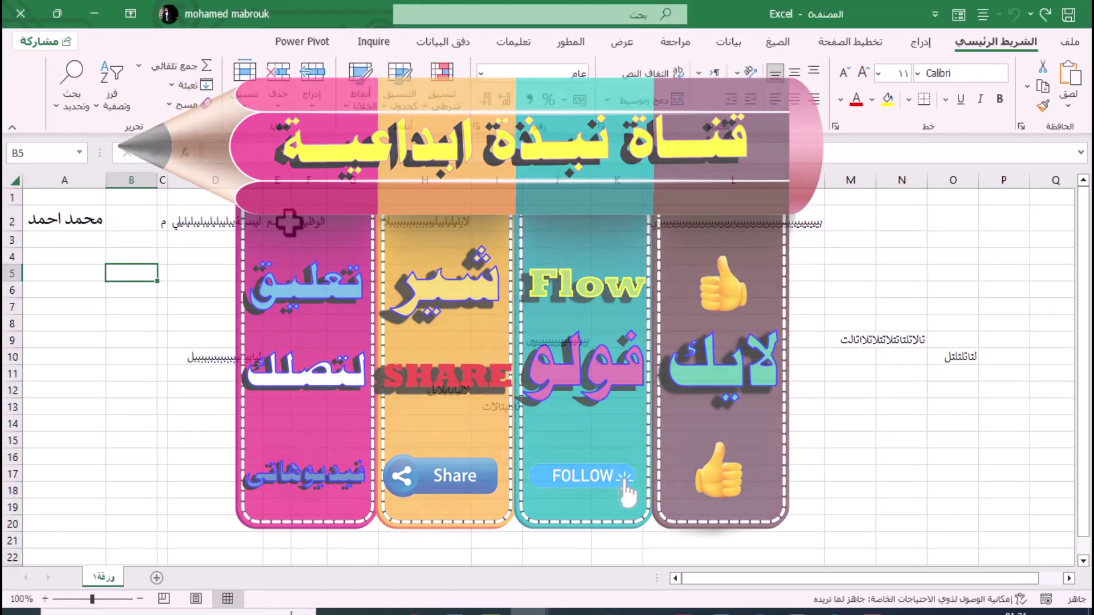
{"action": "left_click", "coordinate": [424, 273]}
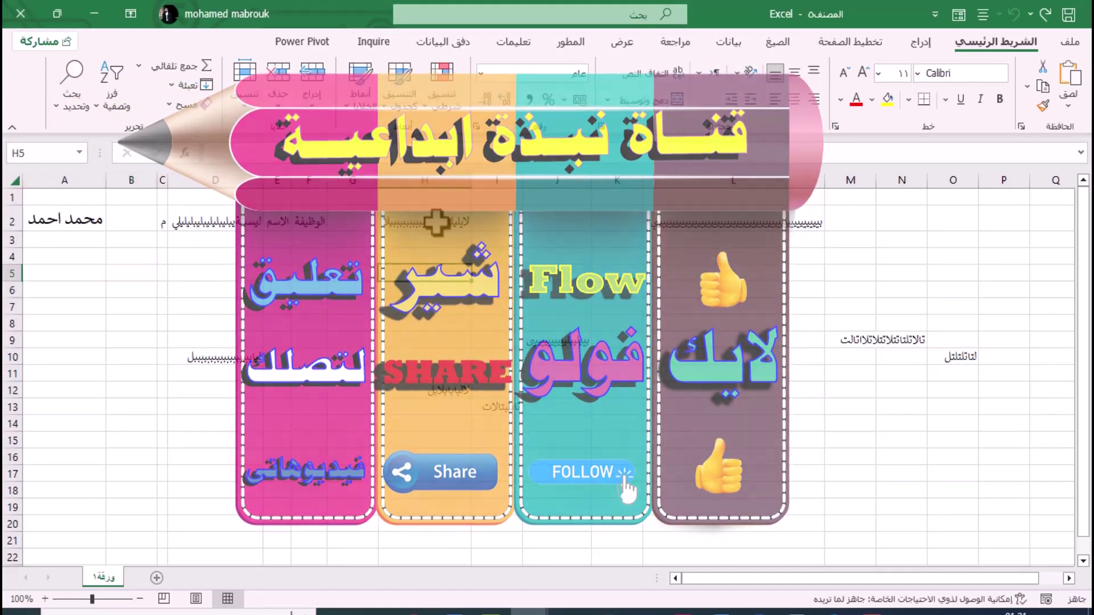
{"action": "left_click", "coordinate": [203, 258]}
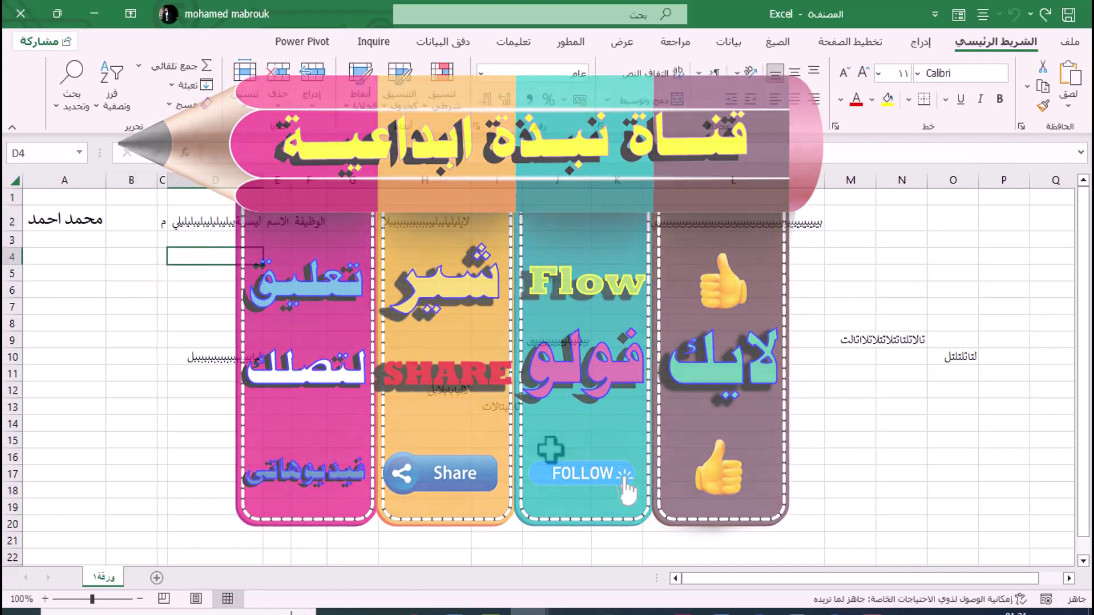